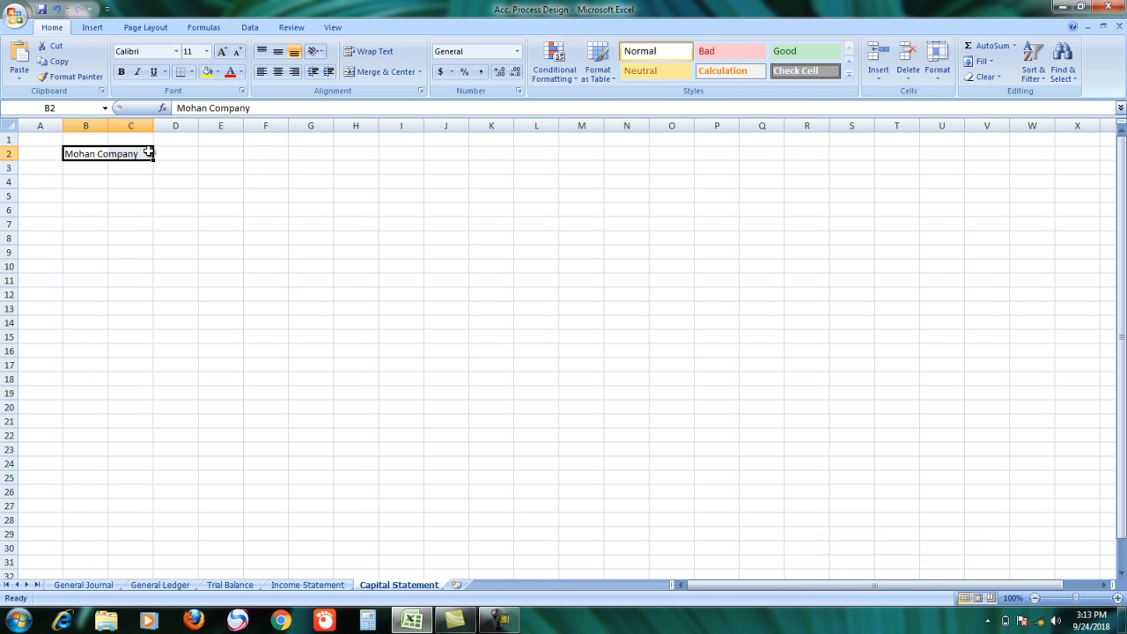
- Merge and center the company title across B2:C2 and enlarge its font to 18 pt
{"action": "left_click", "coordinate": [344, 75]}
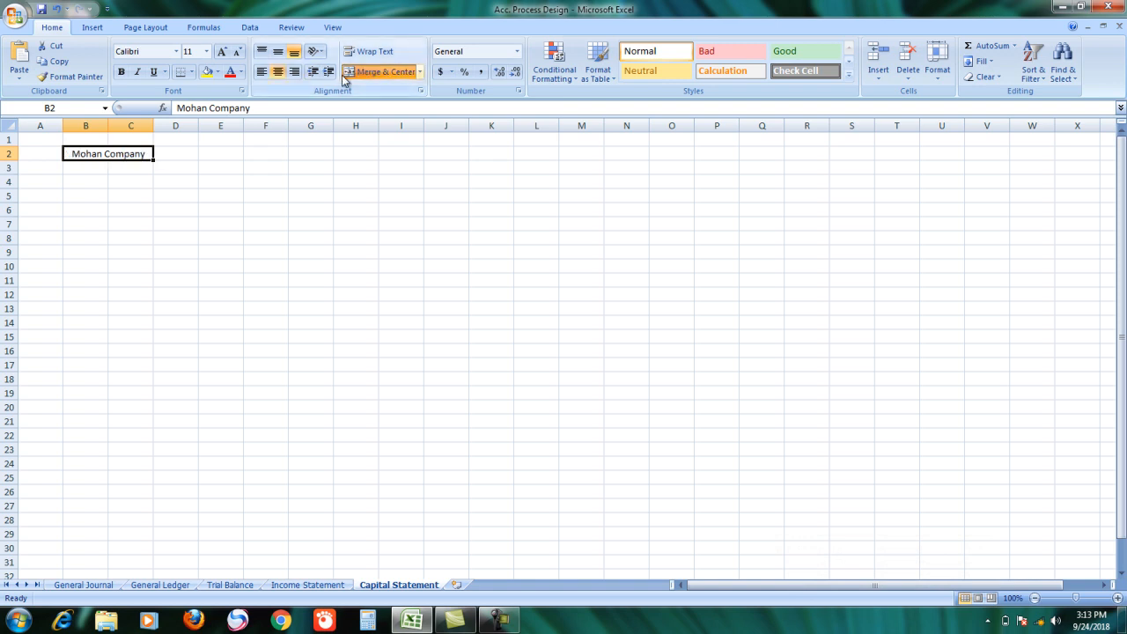
{"action": "left_click", "coordinate": [223, 53]}
{"action": "left_click", "coordinate": [223, 53]}
{"action": "left_click", "coordinate": [222, 53]}
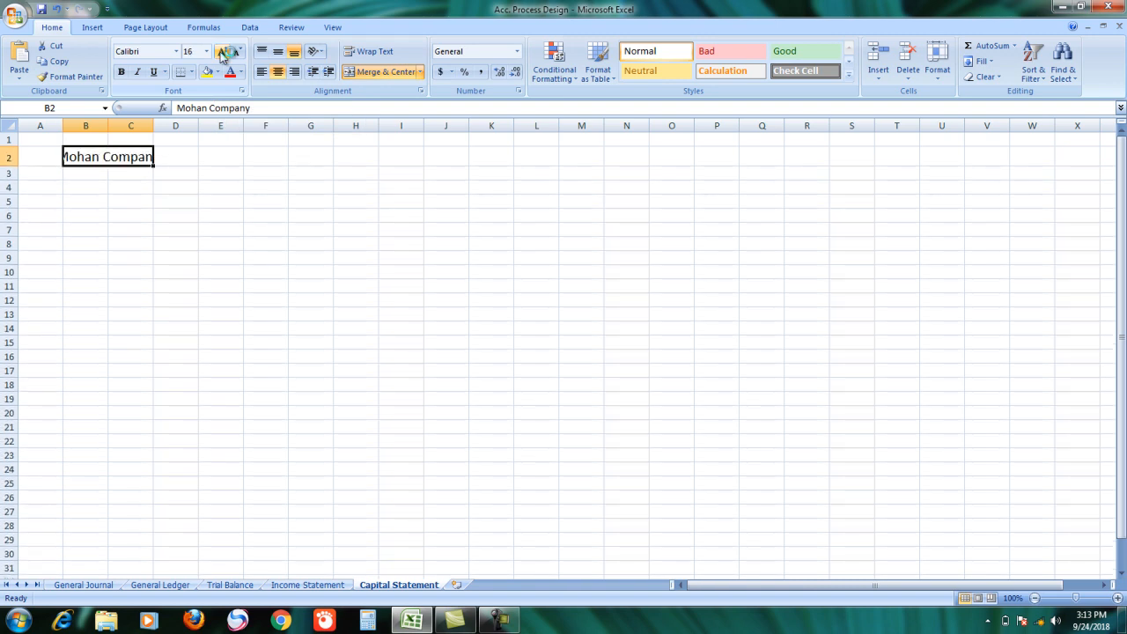
{"action": "left_click", "coordinate": [223, 53]}
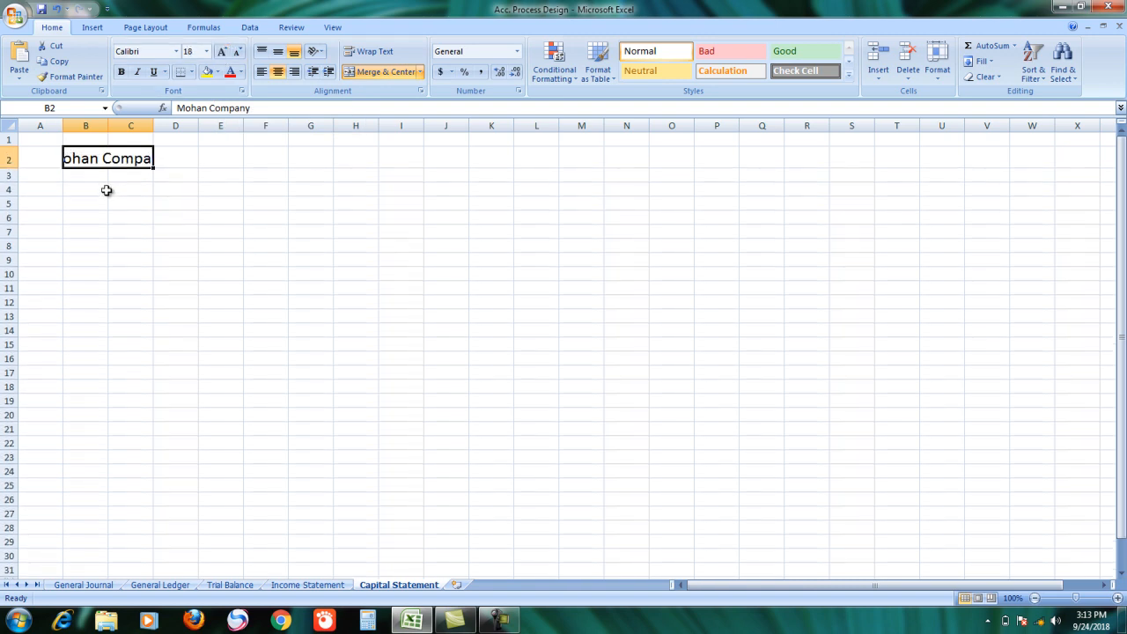
- Widen column B to fit the company title in row 2 and set the title's font to Algerian
{"action": "left_click_drag", "start_coordinate": [90, 185], "coordinate": [93, 299]}
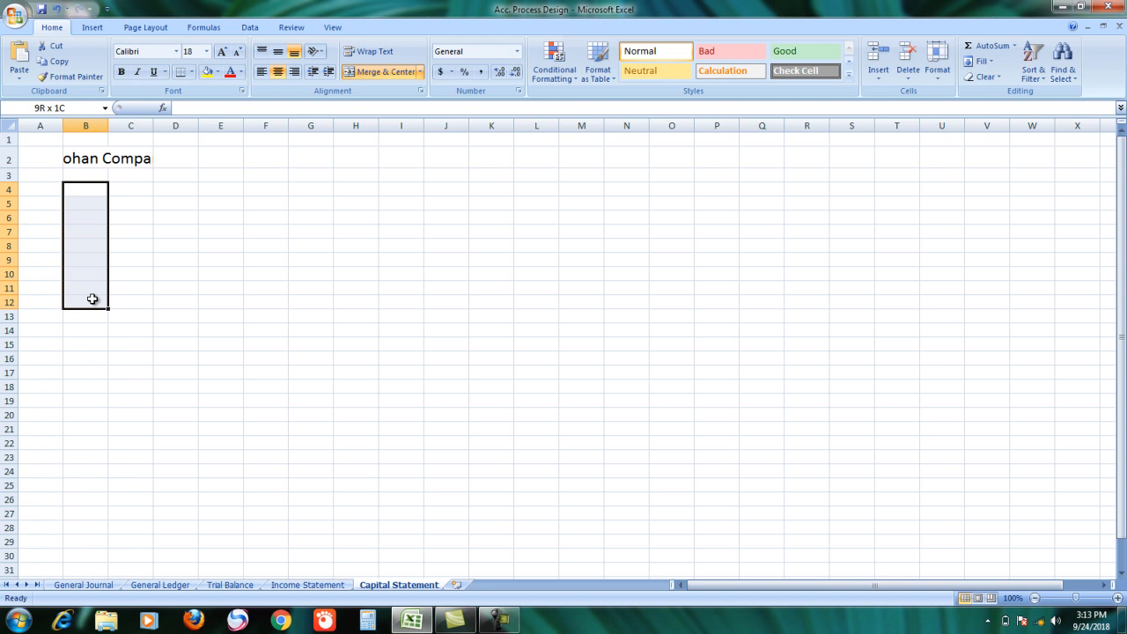
{"action": "left_click_drag", "start_coordinate": [109, 124], "coordinate": [173, 129]}
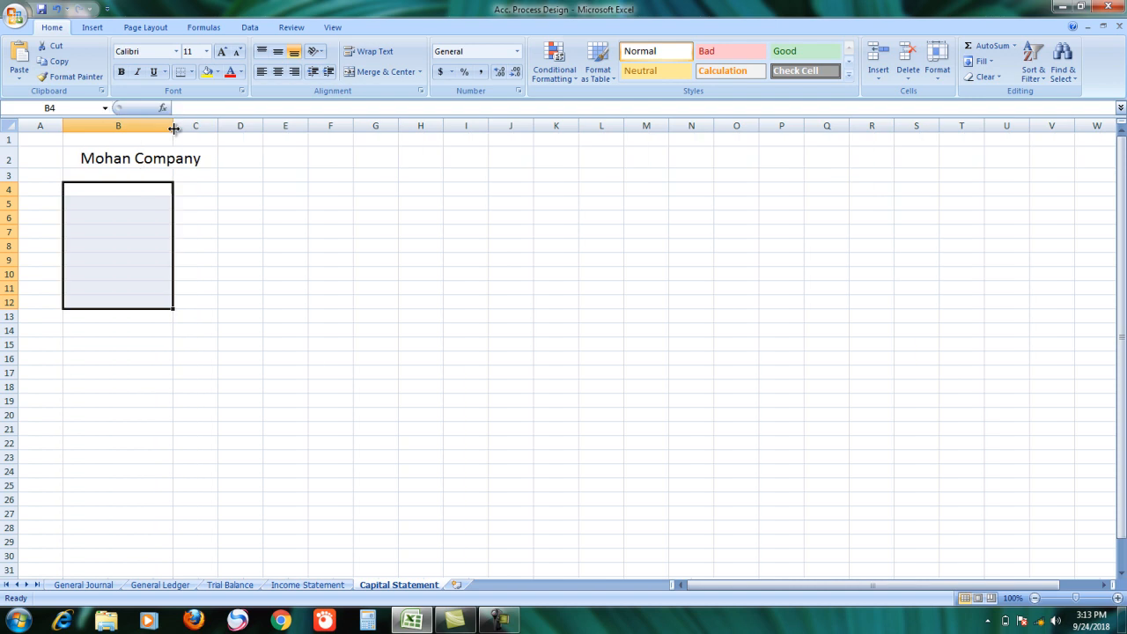
{"action": "left_click", "coordinate": [118, 161]}
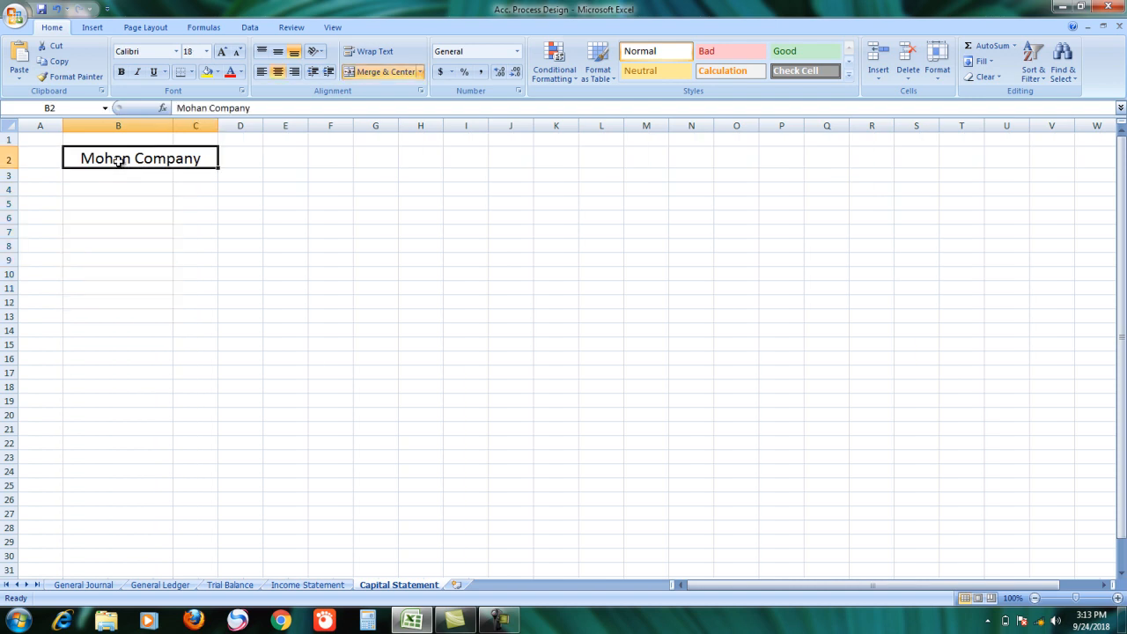
{"action": "left_click", "coordinate": [176, 51]}
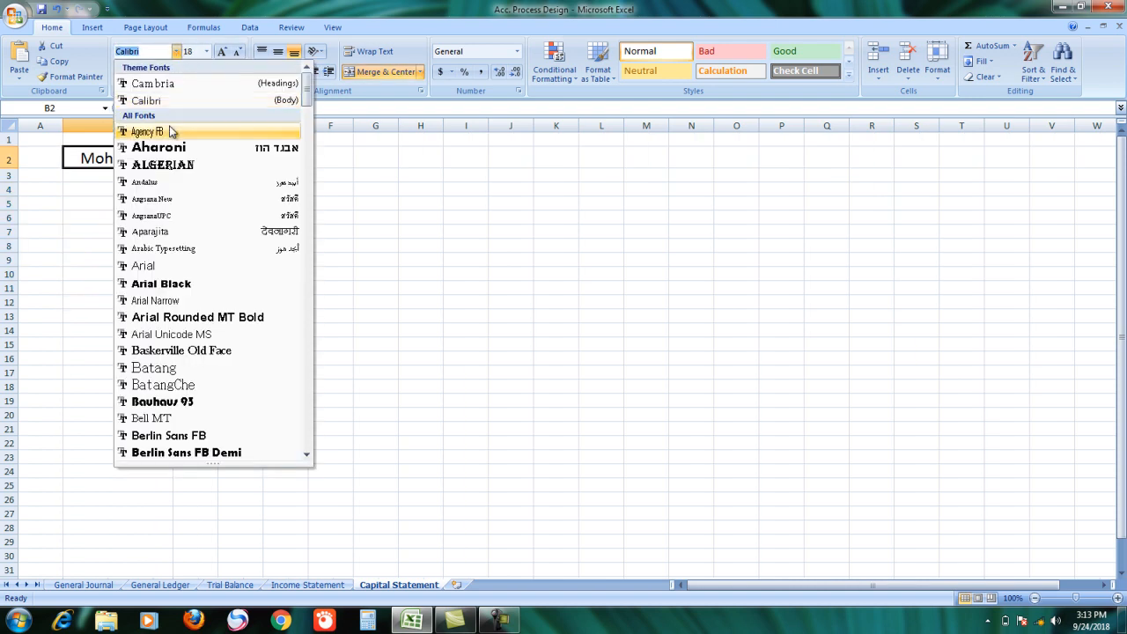
{"action": "left_click", "coordinate": [163, 165]}
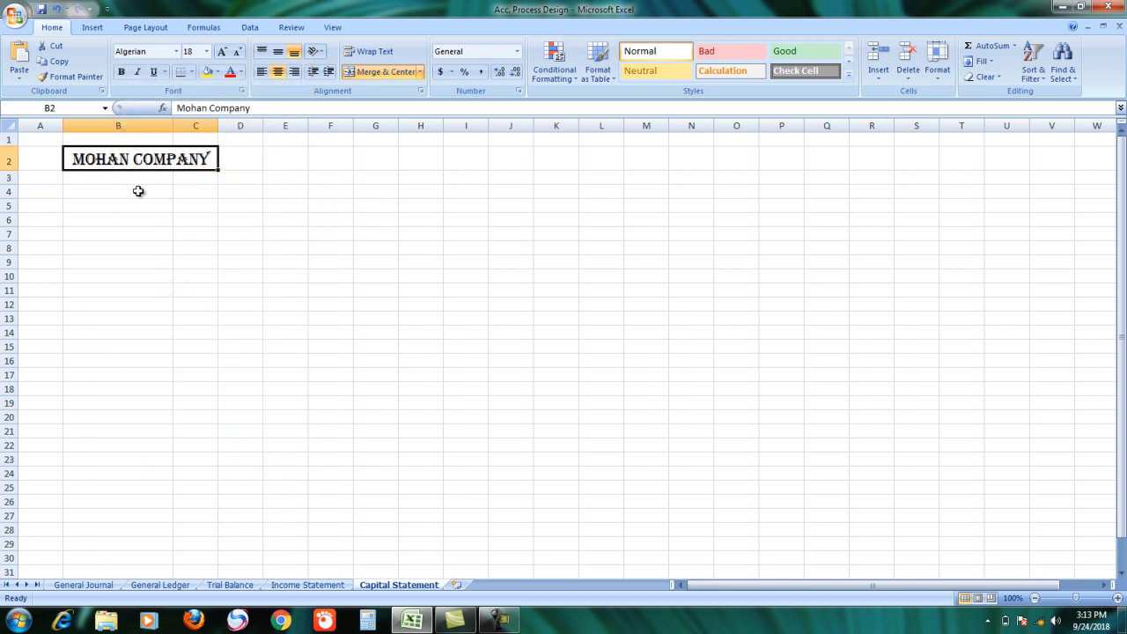
- Enter "Capital Statement" in B3 and merge and center it across B3:C3
{"action": "left_click", "coordinate": [129, 180]}
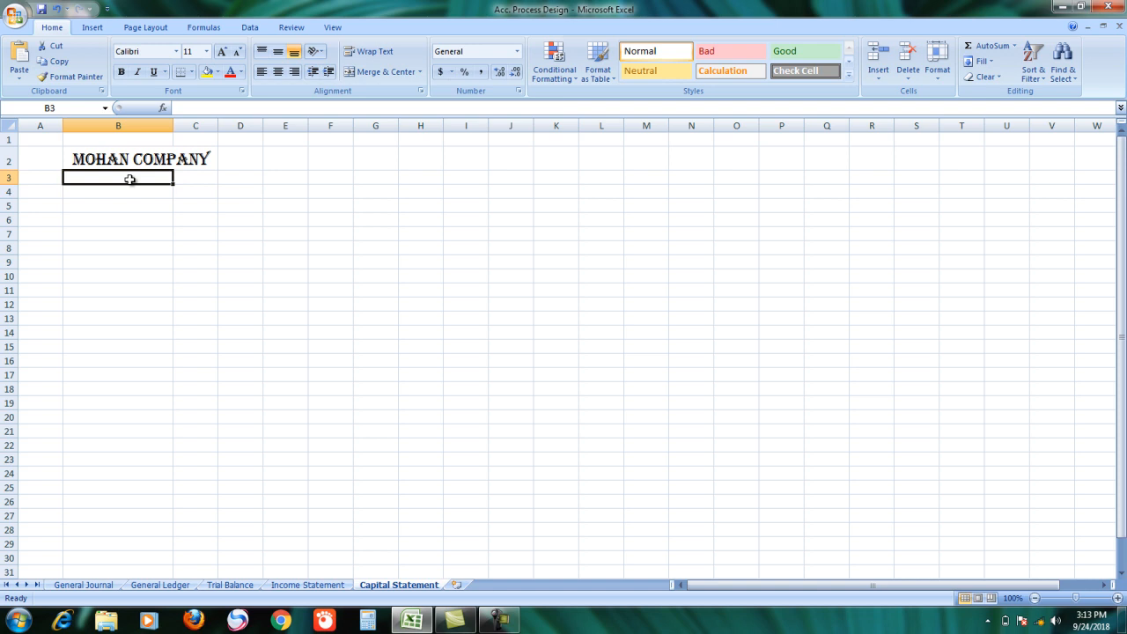
{"action": "type", "text": "Cao"}
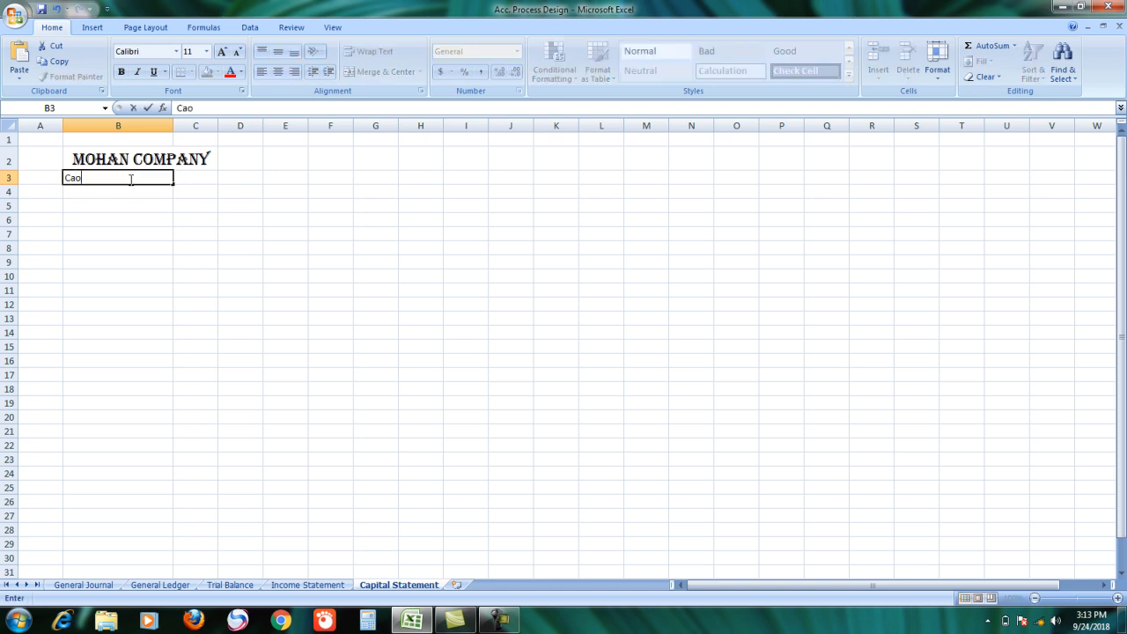
{"action": "key", "text": "BackSpace"}
{"action": "type", "text": "pital Statement"}
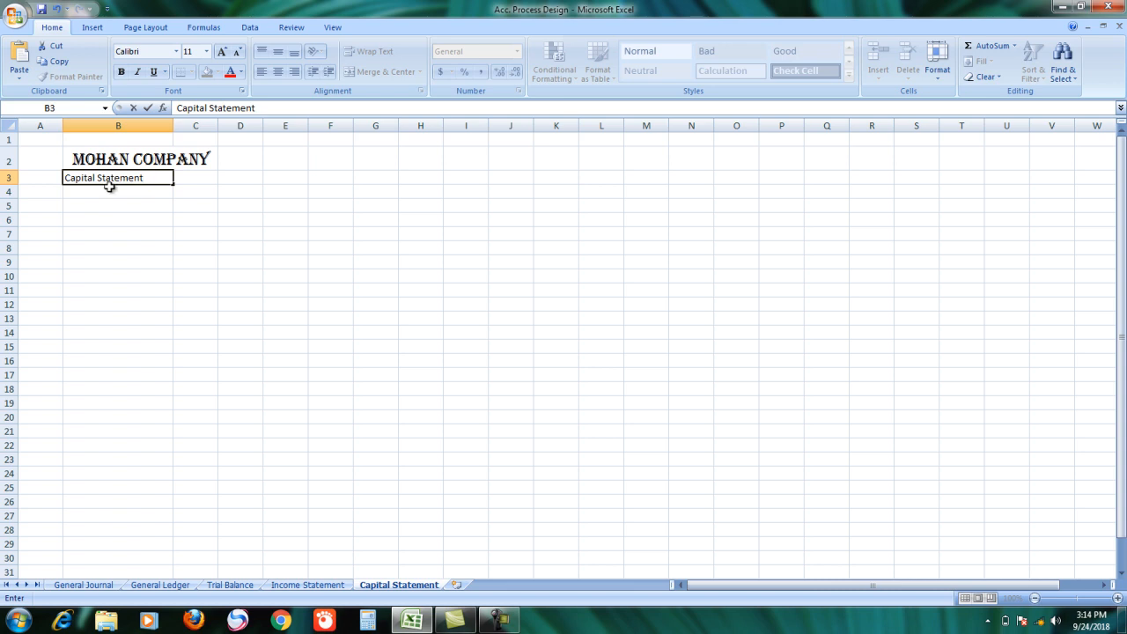
{"action": "left_click", "coordinate": [80, 177]}
{"action": "left_click", "coordinate": [76, 194]}
{"action": "left_click", "coordinate": [105, 178]}
{"action": "left_click_drag", "start_coordinate": [172, 176], "coordinate": [194, 178]}
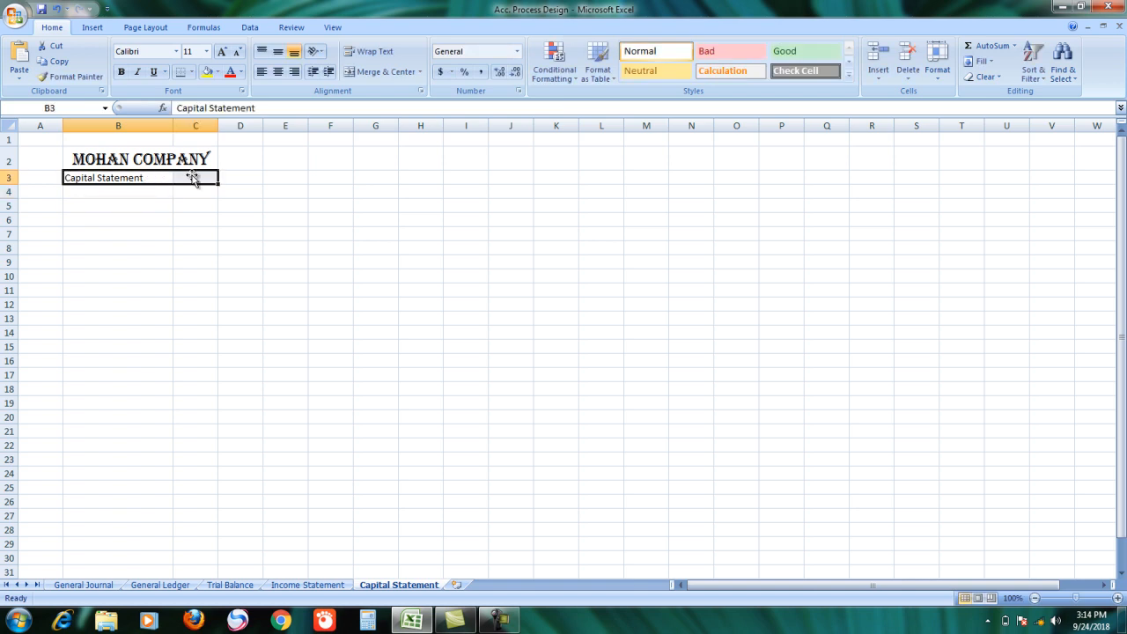
{"action": "left_click", "coordinate": [380, 72]}
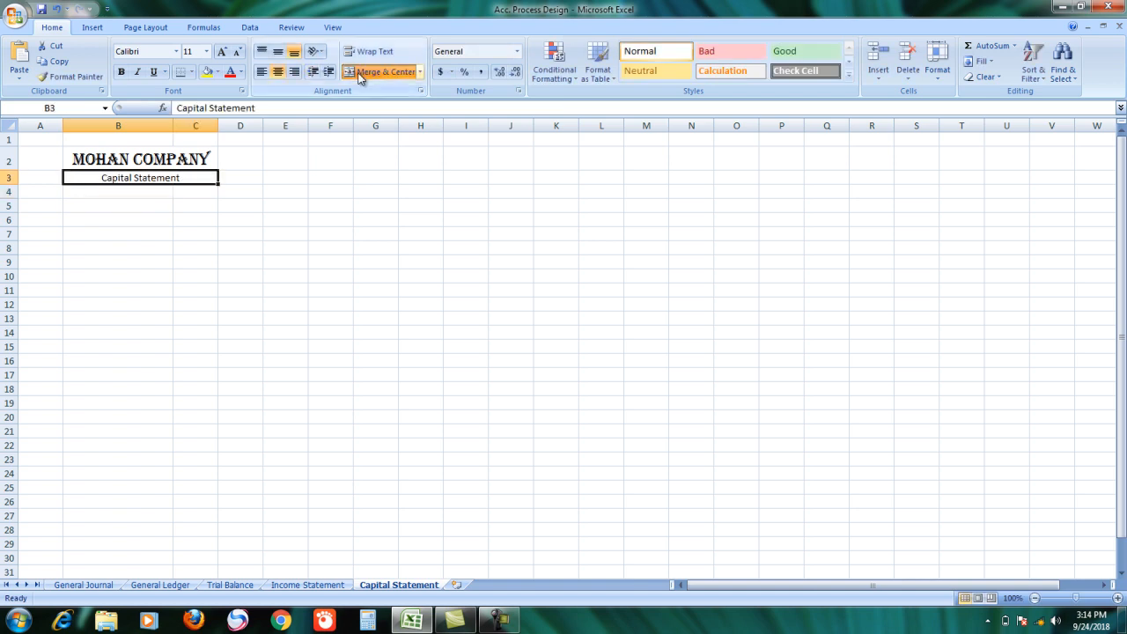
- Format the "Capital Statement" heading as bold 16 pt Cambria
{"action": "left_click", "coordinate": [121, 72]}
{"action": "left_click", "coordinate": [221, 53]}
{"action": "left_click", "coordinate": [222, 53]}
{"action": "left_click", "coordinate": [225, 53]}
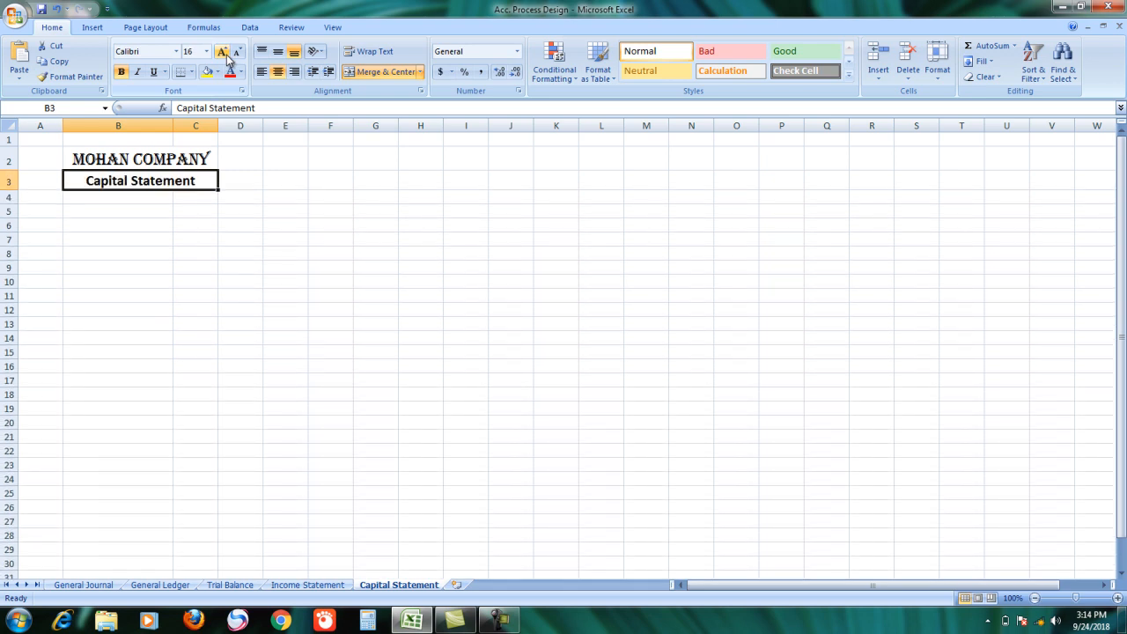
{"action": "left_click", "coordinate": [176, 51]}
{"action": "left_click", "coordinate": [176, 83]}
- Enter the period "Jan 1, 2018 to Jan 31, 2018" in B4 and merge and center it across B4:C4
{"action": "left_click", "coordinate": [98, 197]}
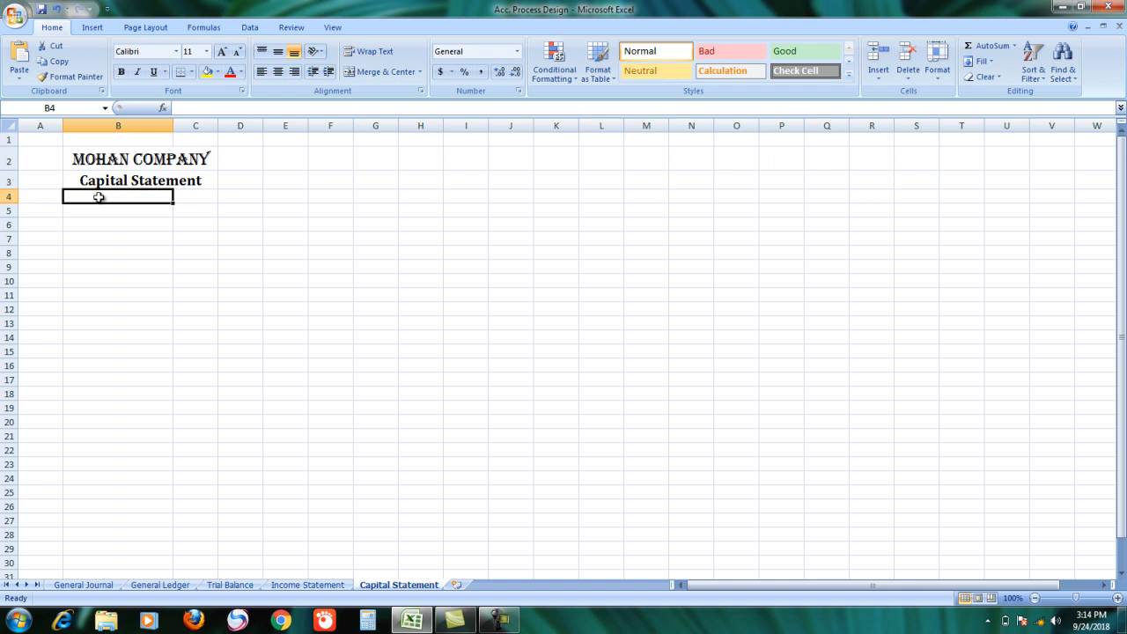
{"action": "type", "text": "Jan"}
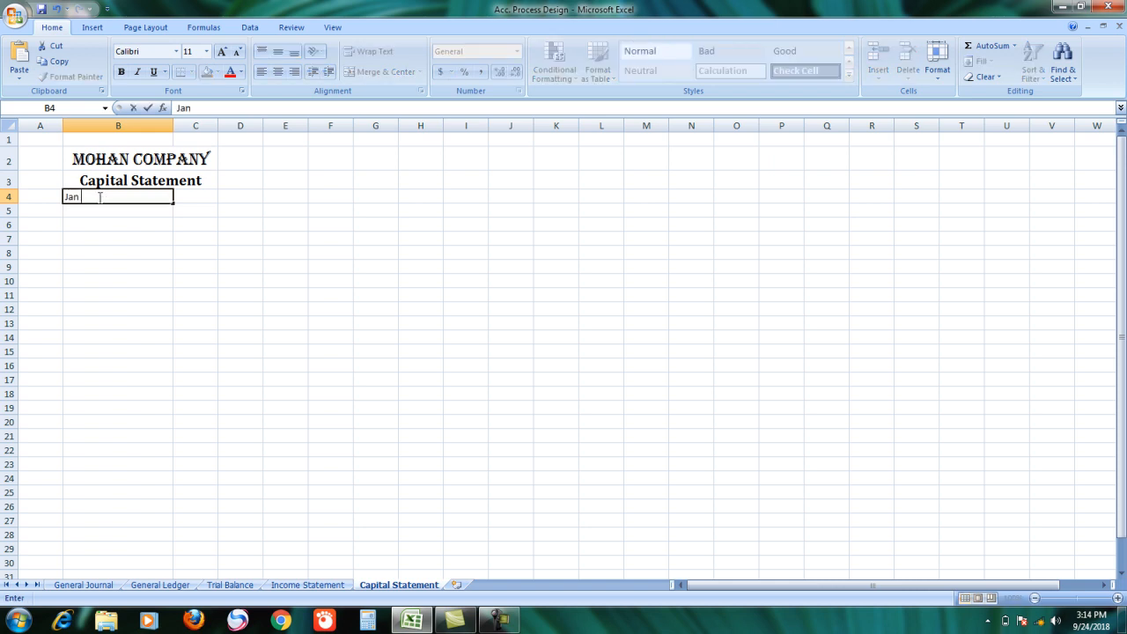
{"action": "type", "text": " 1, 2018 to Jan 31"}
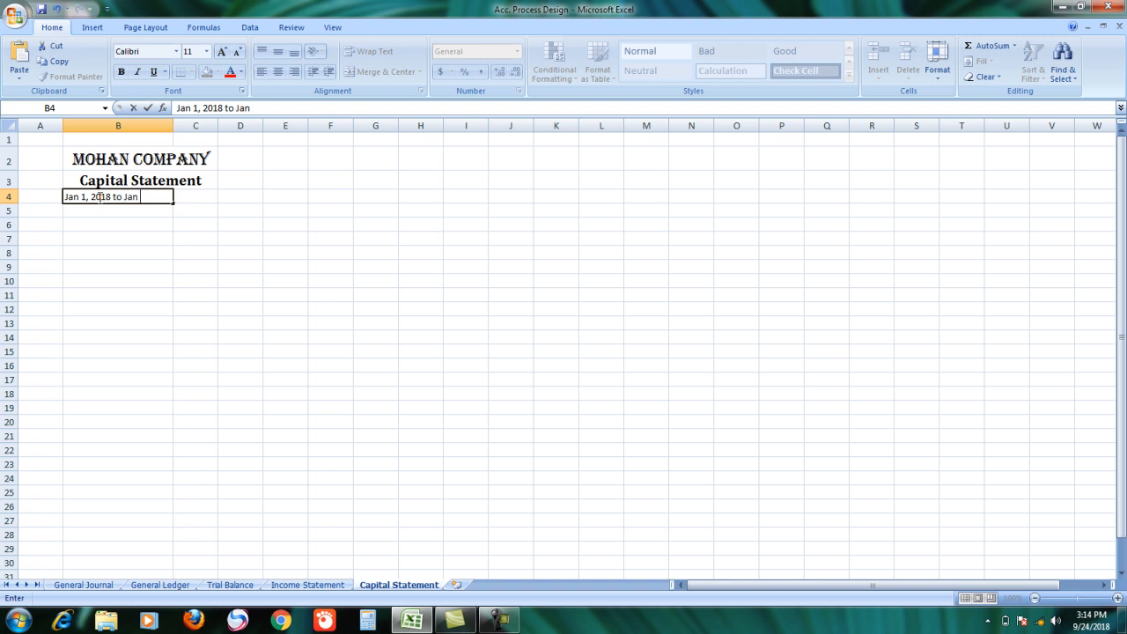
{"action": "type", "text": ", 2018"}
{"action": "left_click", "coordinate": [124, 222]}
{"action": "left_click_drag", "start_coordinate": [75, 198], "coordinate": [197, 196]}
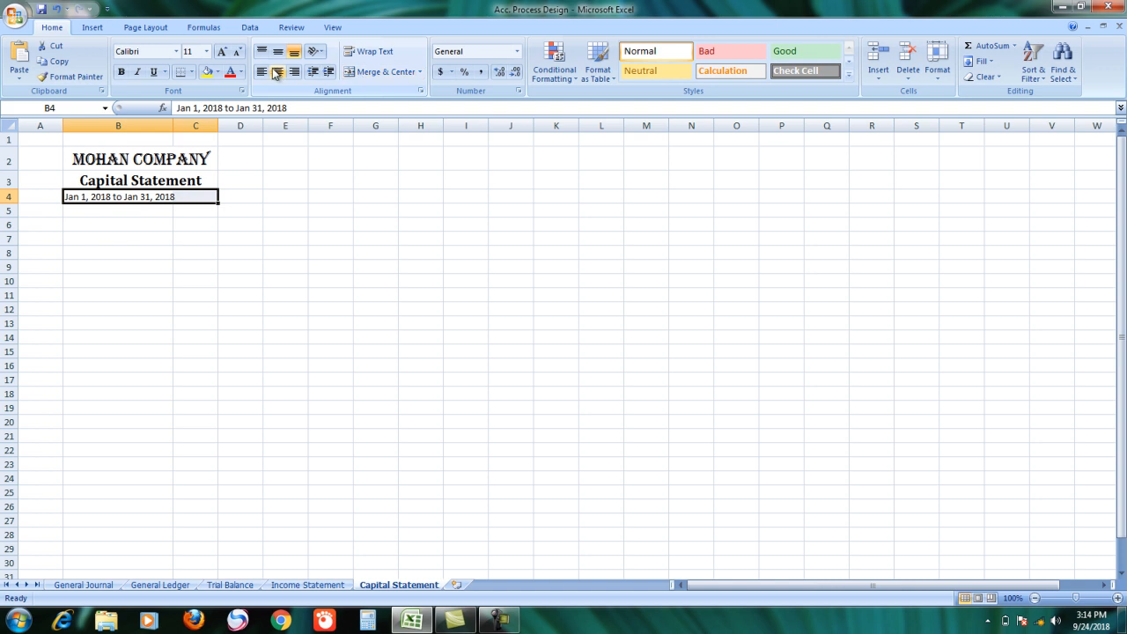
{"action": "left_click", "coordinate": [390, 75]}
- Format the period heading in row 4 as bold 14 pt Cambria
{"action": "left_click", "coordinate": [222, 51]}
{"action": "left_click", "coordinate": [221, 51]}
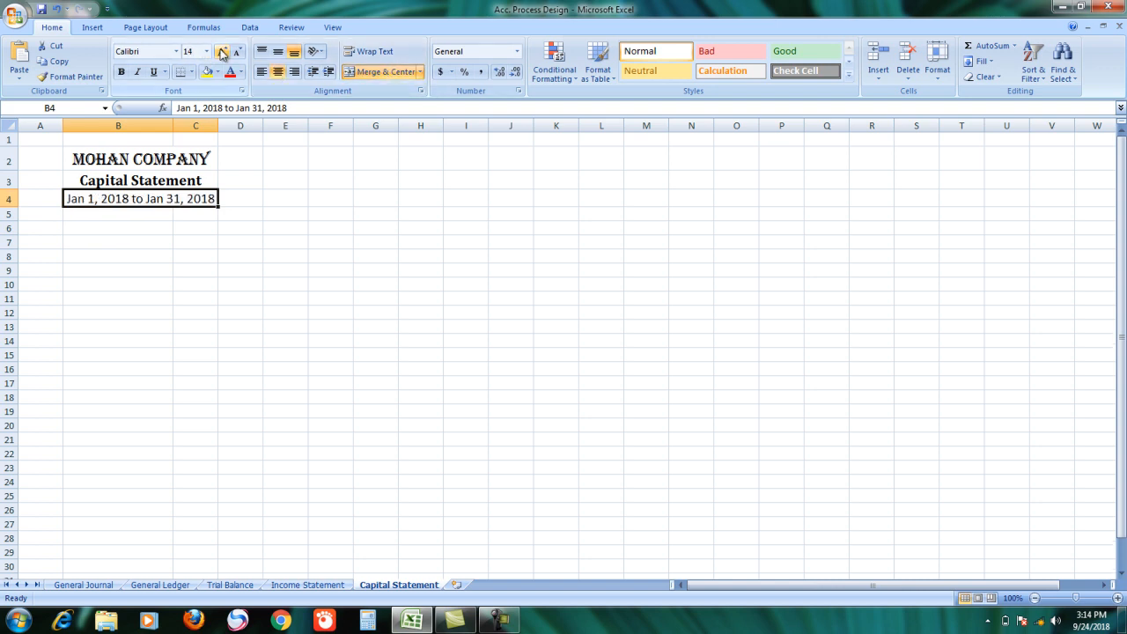
{"action": "left_click", "coordinate": [176, 51]}
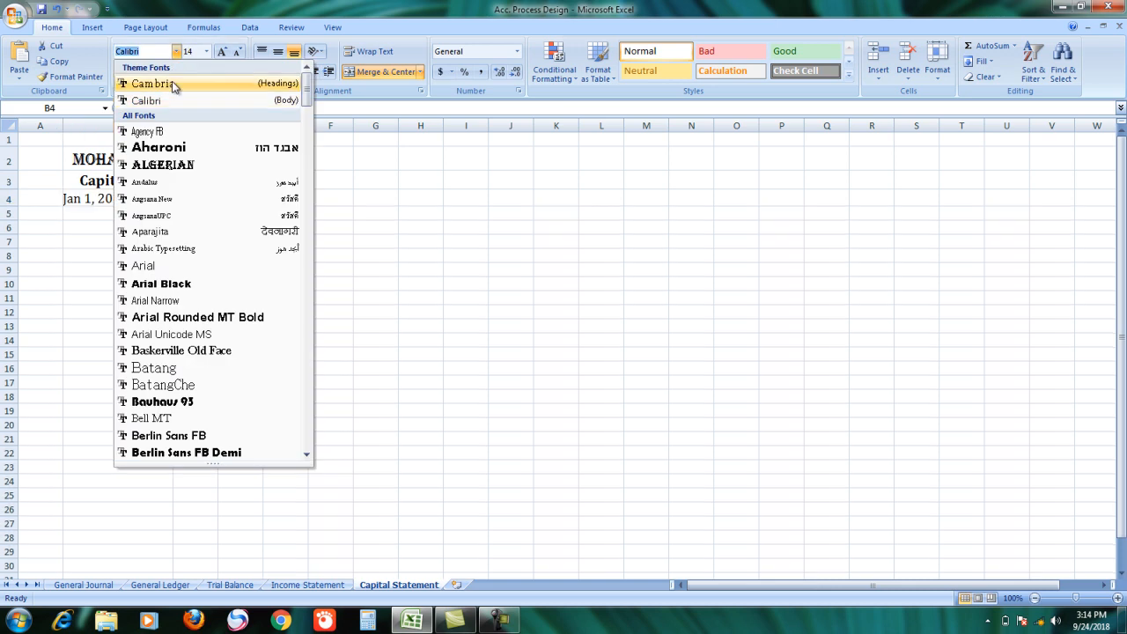
{"action": "left_click", "coordinate": [173, 83]}
{"action": "left_click", "coordinate": [121, 72]}
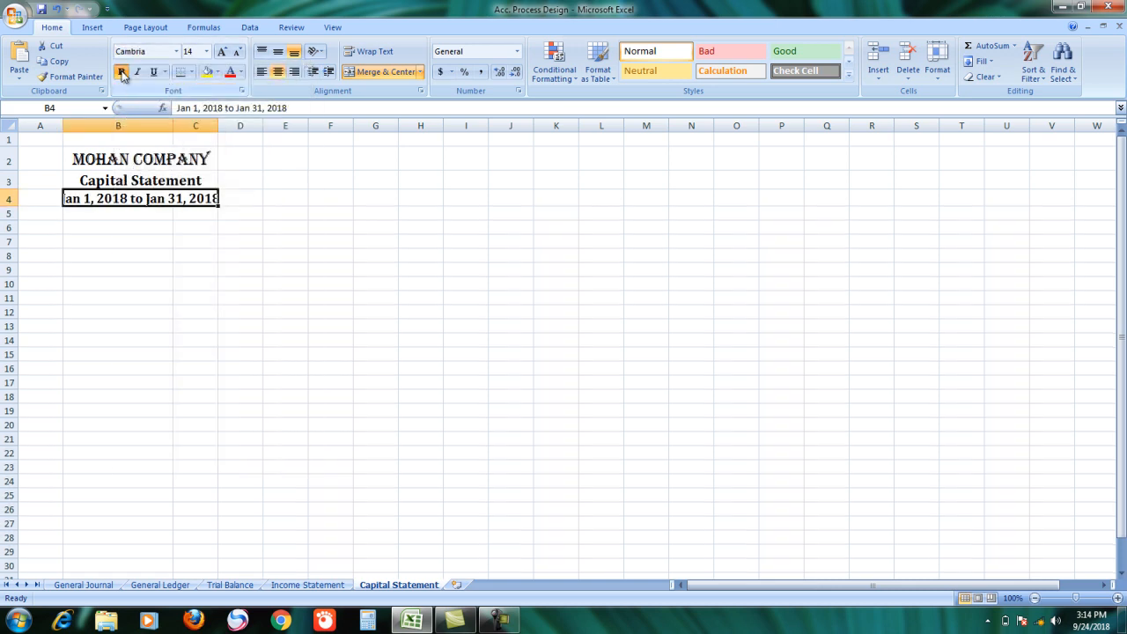
- Widen column B further so the whole period heading fits within the merged cell
{"action": "left_click", "coordinate": [157, 214]}
{"action": "left_click", "coordinate": [141, 228]}
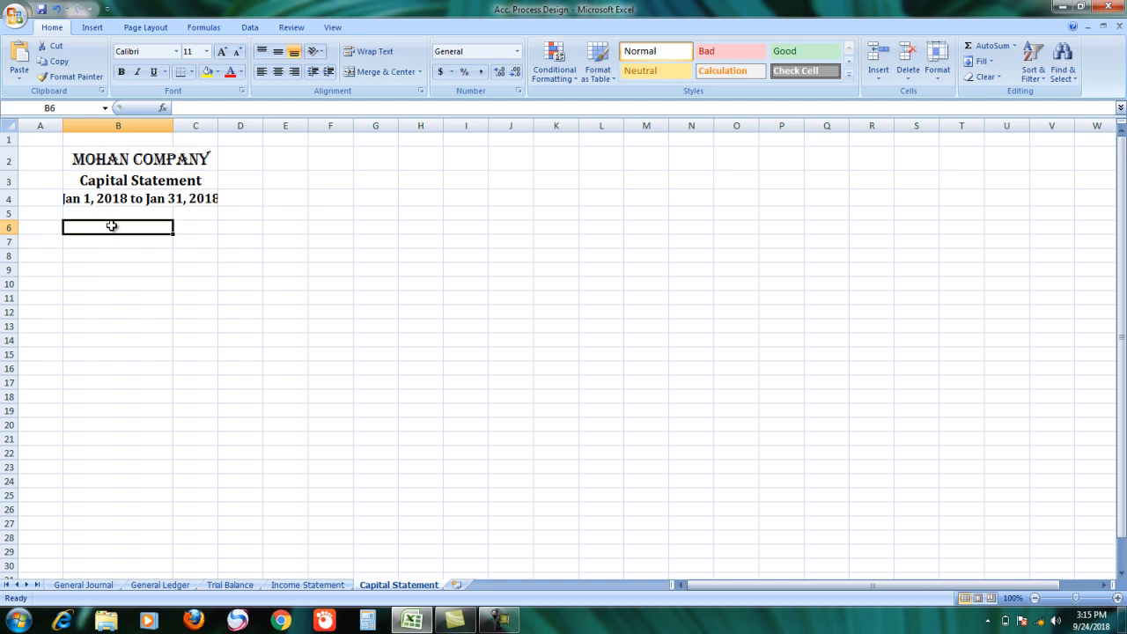
{"action": "left_click_drag", "start_coordinate": [111, 227], "coordinate": [115, 340]}
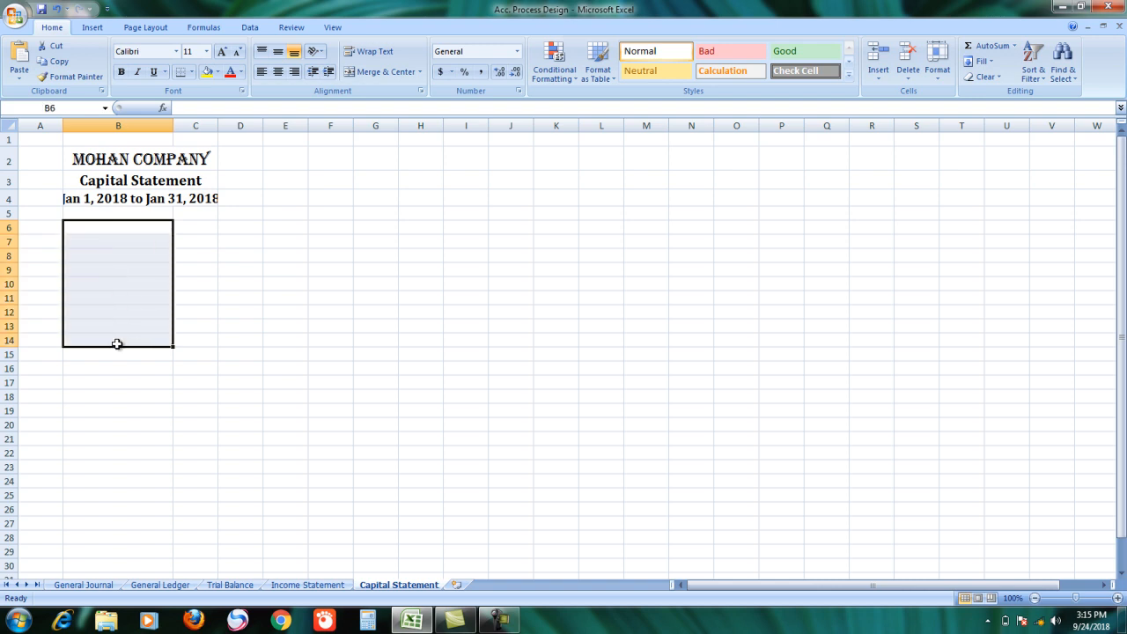
{"action": "left_click", "coordinate": [120, 227]}
{"action": "left_click_drag", "start_coordinate": [172, 125], "coordinate": [207, 124]}
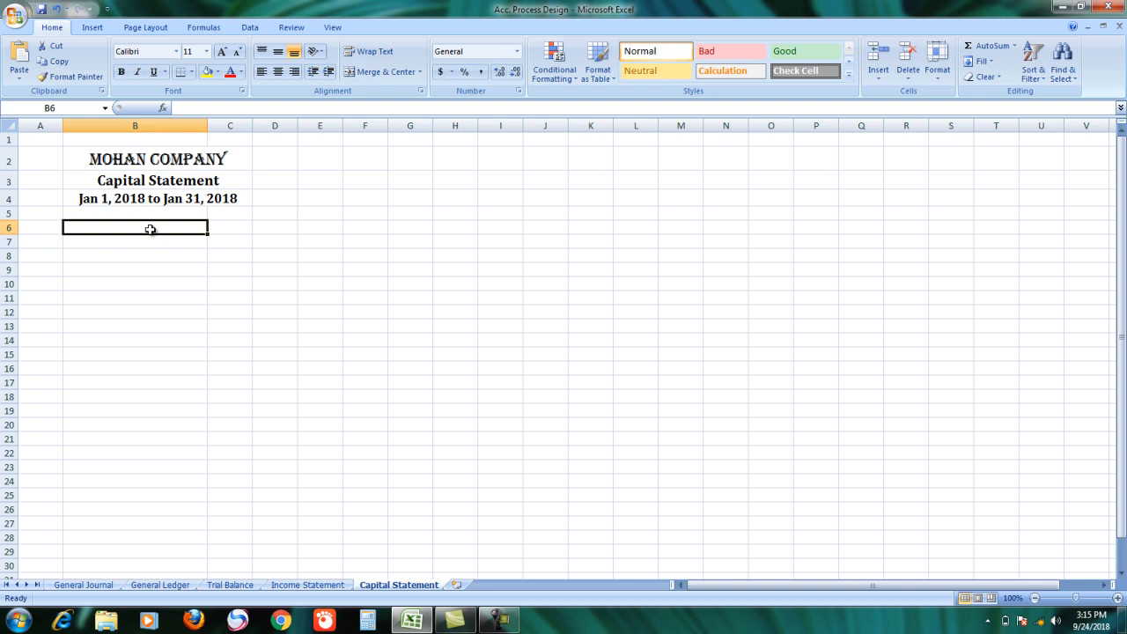
- Enter the label "Beginning Capital" in B6
{"action": "type", "text": "b"}
{"action": "key", "text": "BackSpace"}
{"action": "type", "text": "Beginning"}
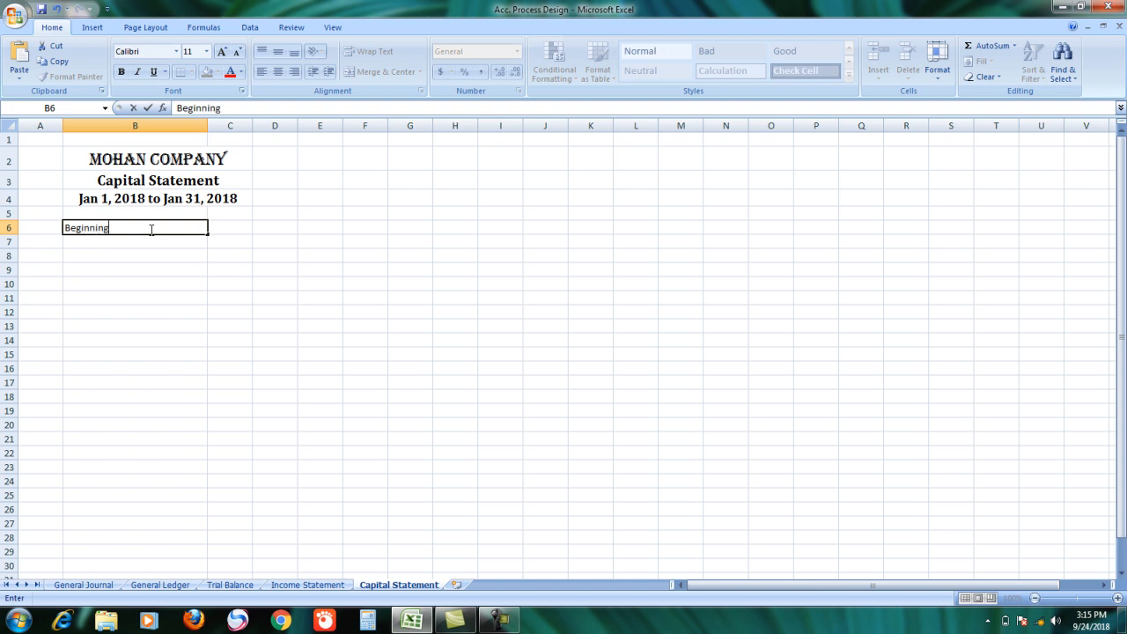
{"action": "type", "text": " Capital"}
{"action": "key", "text": "Return"}
- Enter "Plus:" in A7 and the label "Net Income" in B7
{"action": "key", "text": "Left"}
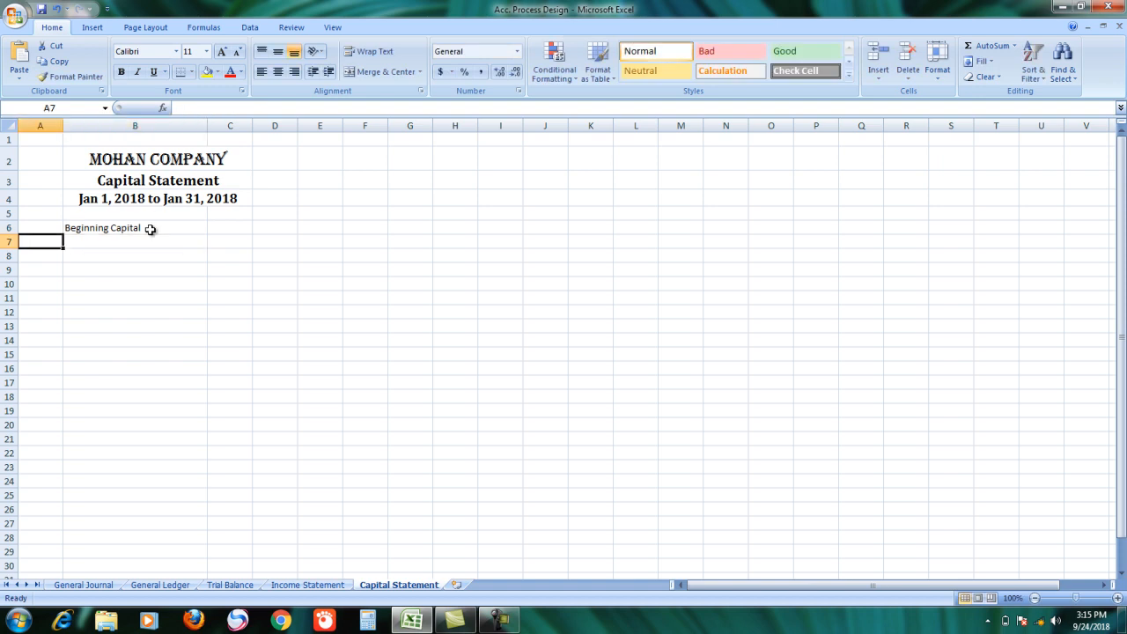
{"action": "type", "text": "Plus:"}
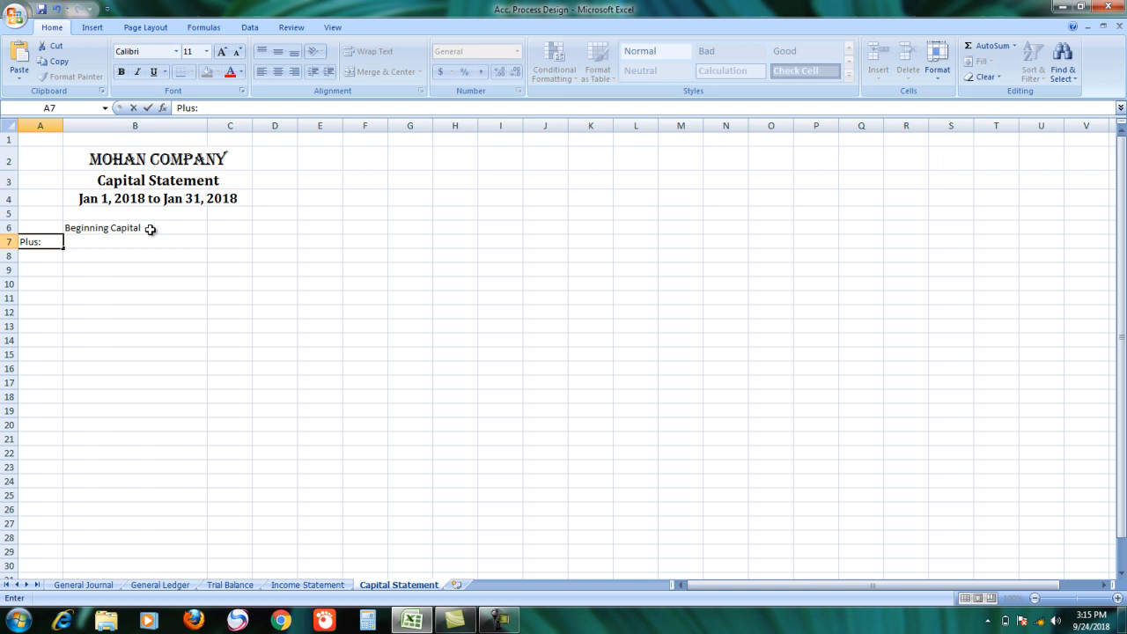
{"action": "key", "text": "Right"}
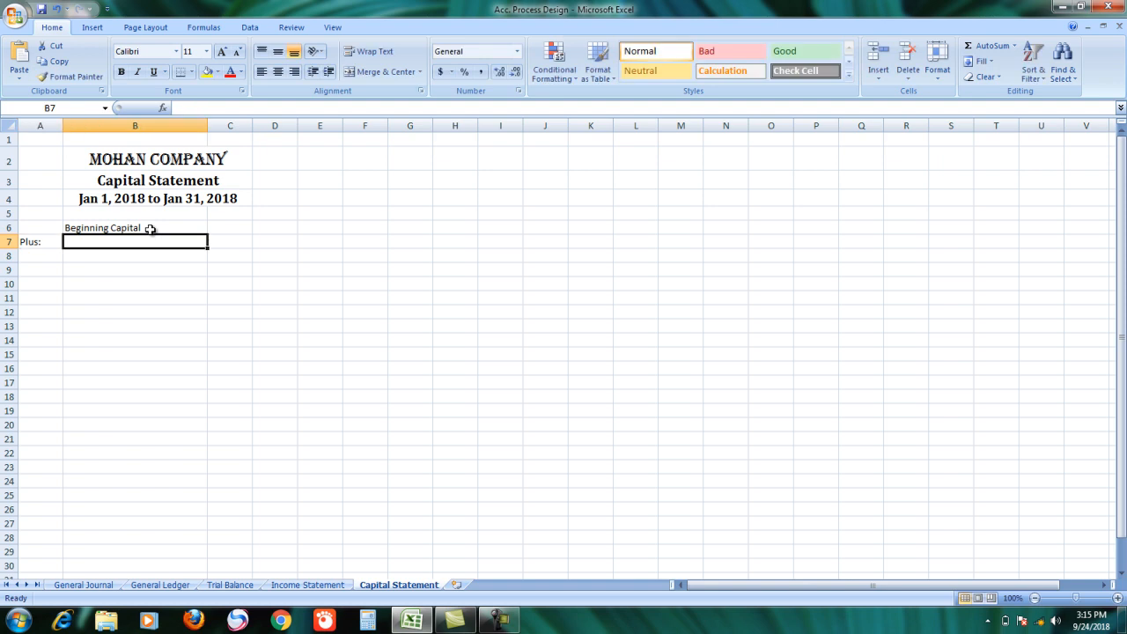
{"action": "type", "text": "Net "}
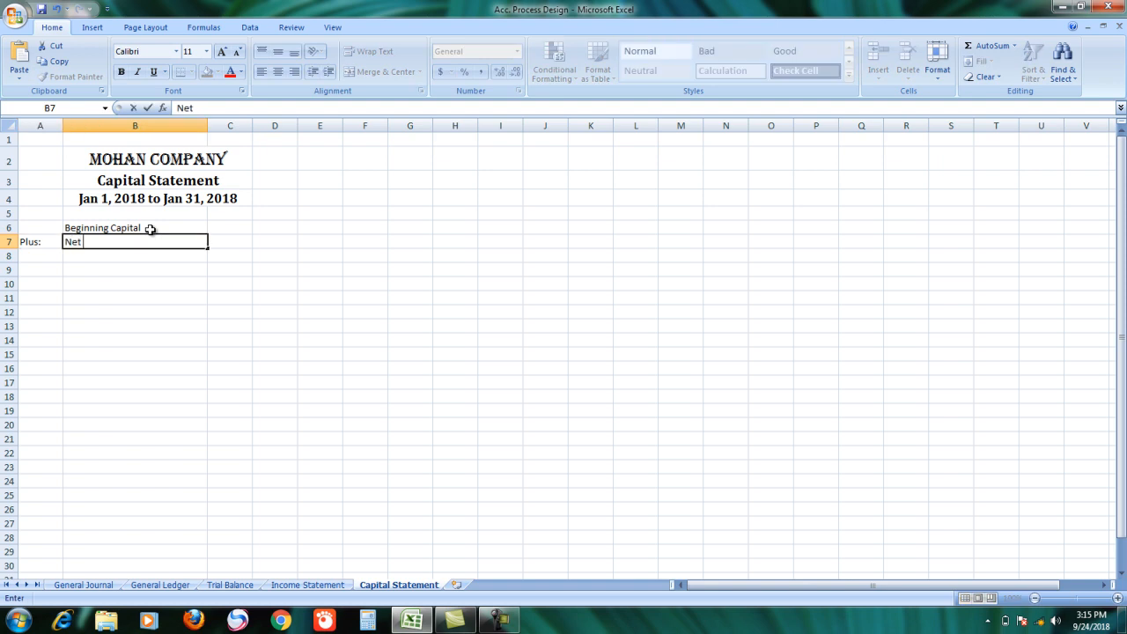
{"action": "type", "text": "Income"}
{"action": "key", "text": "Return"}
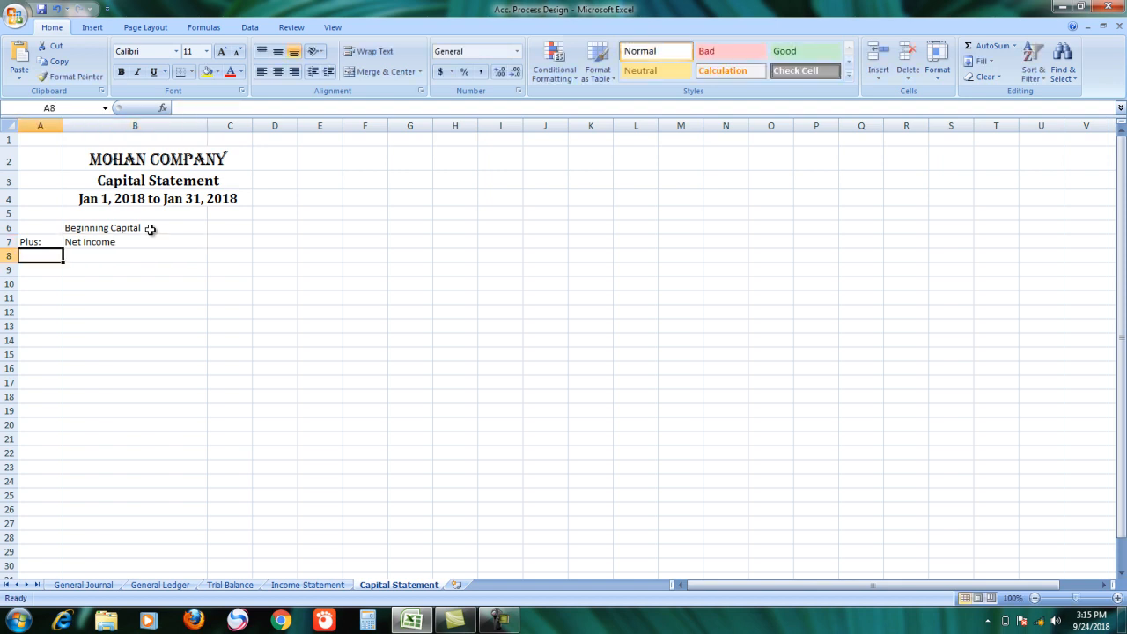
- Enter a slightly indented "Subtotal" label in B8 and "Less:" in A9
{"action": "key", "text": "Tab"}
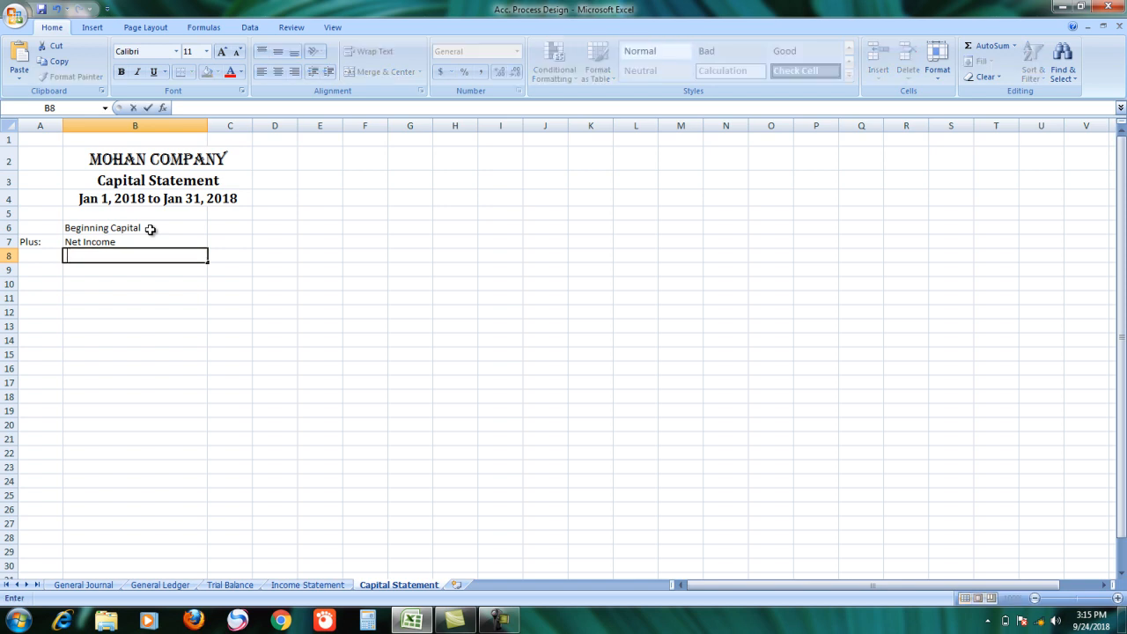
{"action": "type", "text": "Subtotal"}
{"action": "key", "text": "Return"}
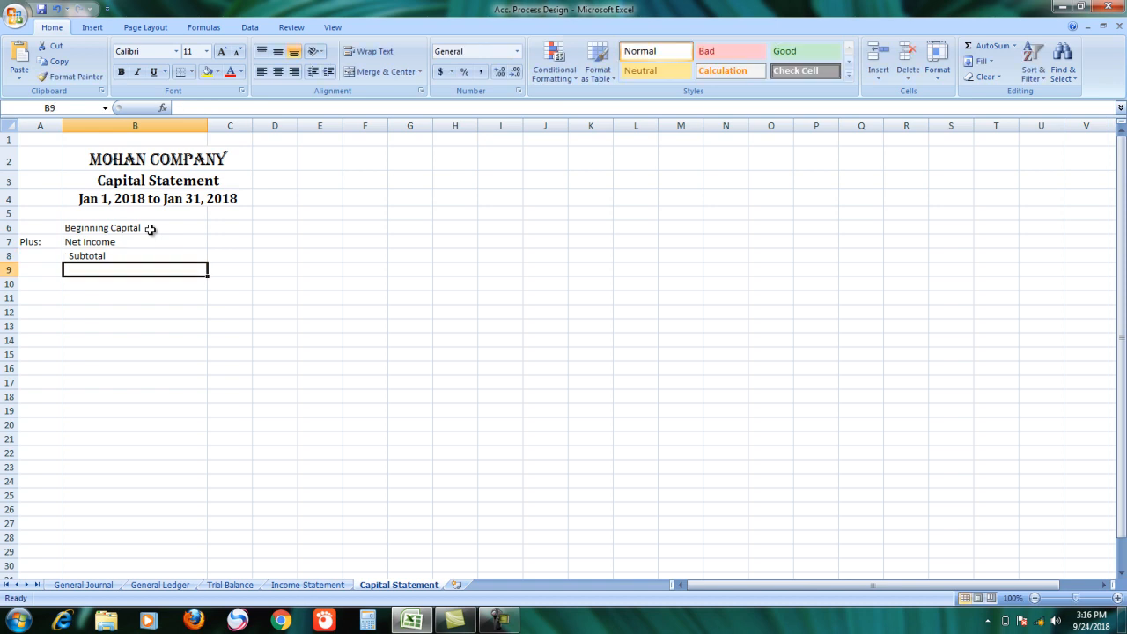
{"action": "key", "text": "Left"}
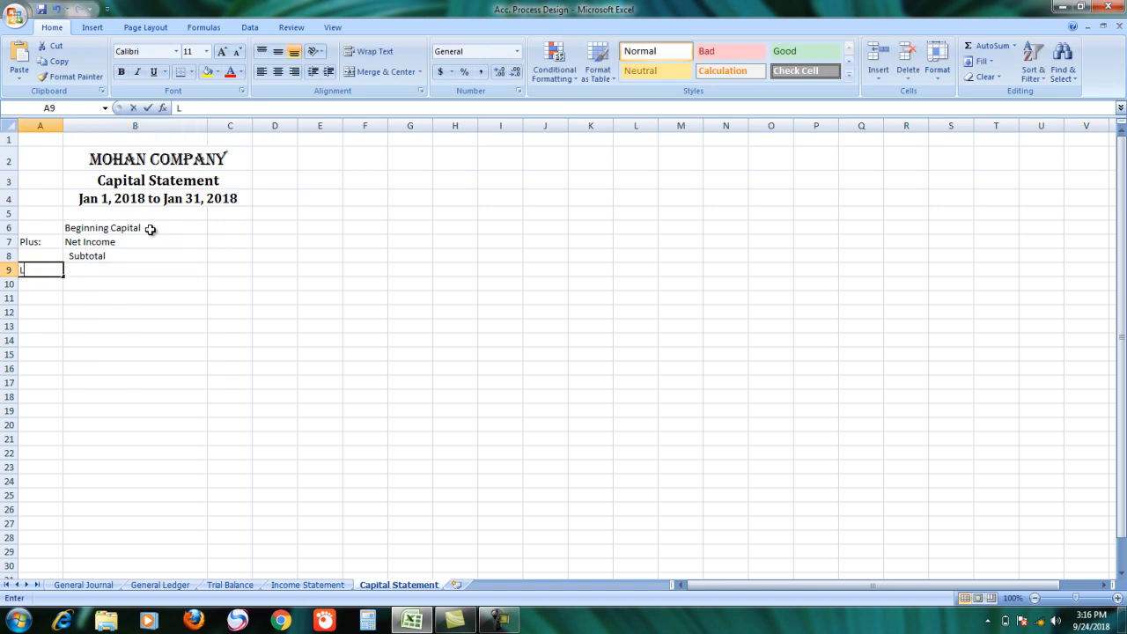
{"action": "type", "text": "Less:"}
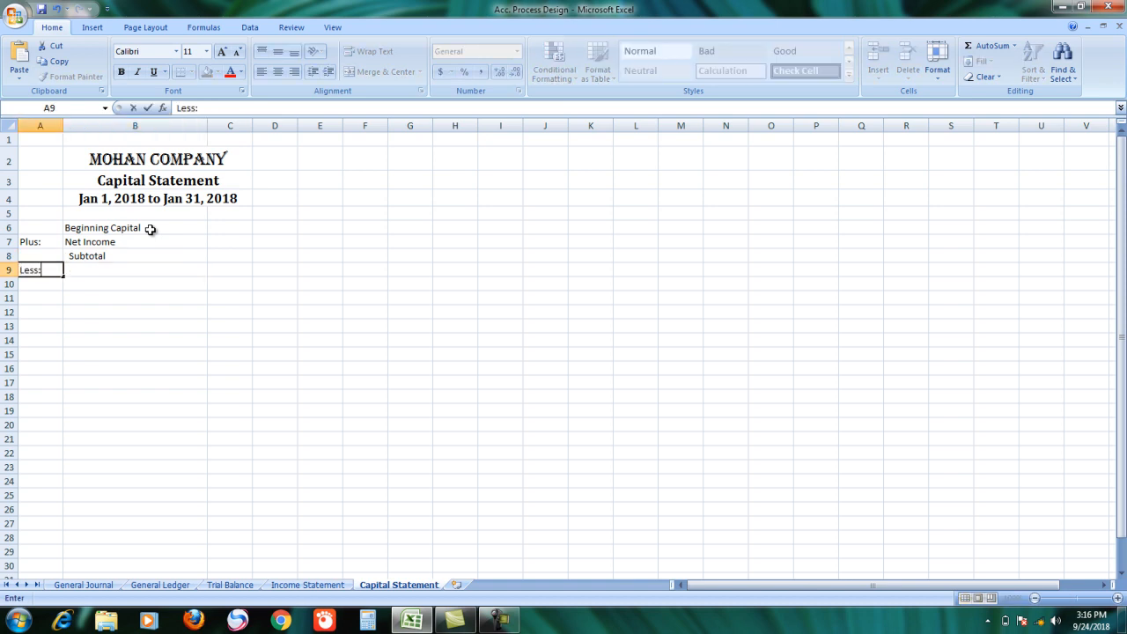
{"action": "key", "text": "Tab"}
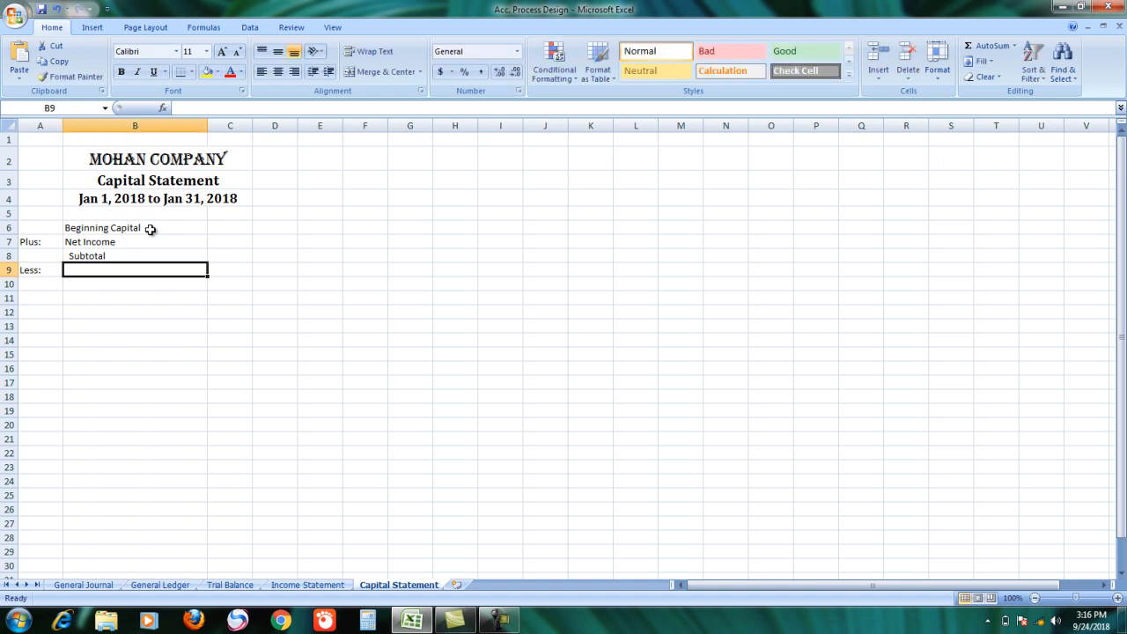
- Enter the label "Drawing" in B9 and "Ending Capital" in B10
{"action": "type", "text": "Draw"}
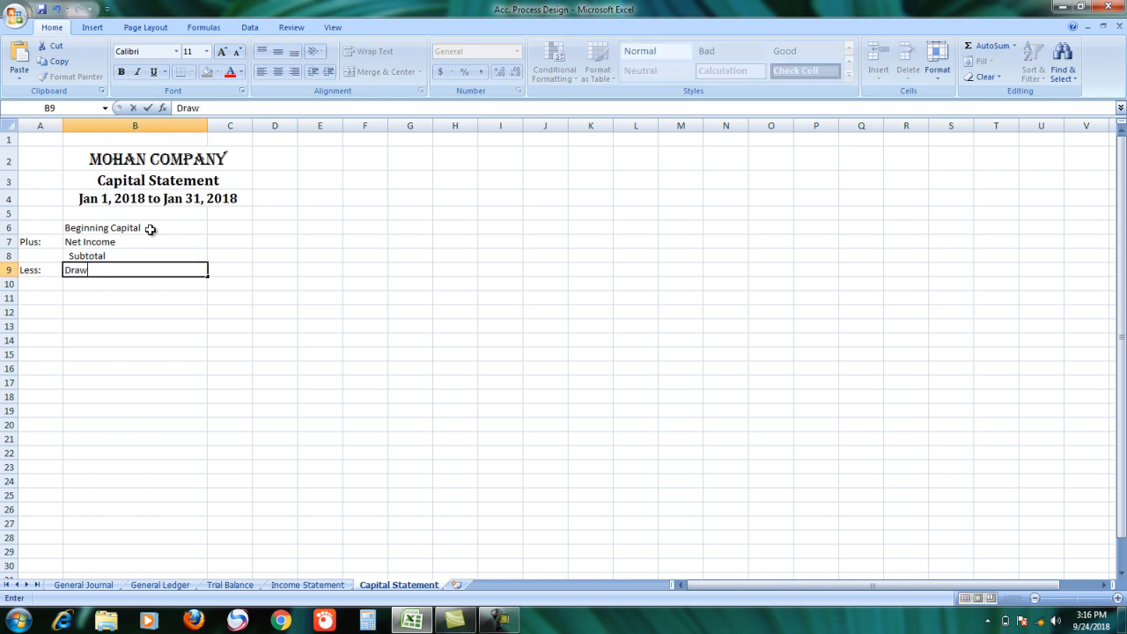
{"action": "type", "text": "ing"}
{"action": "left_click", "coordinate": [138, 283]}
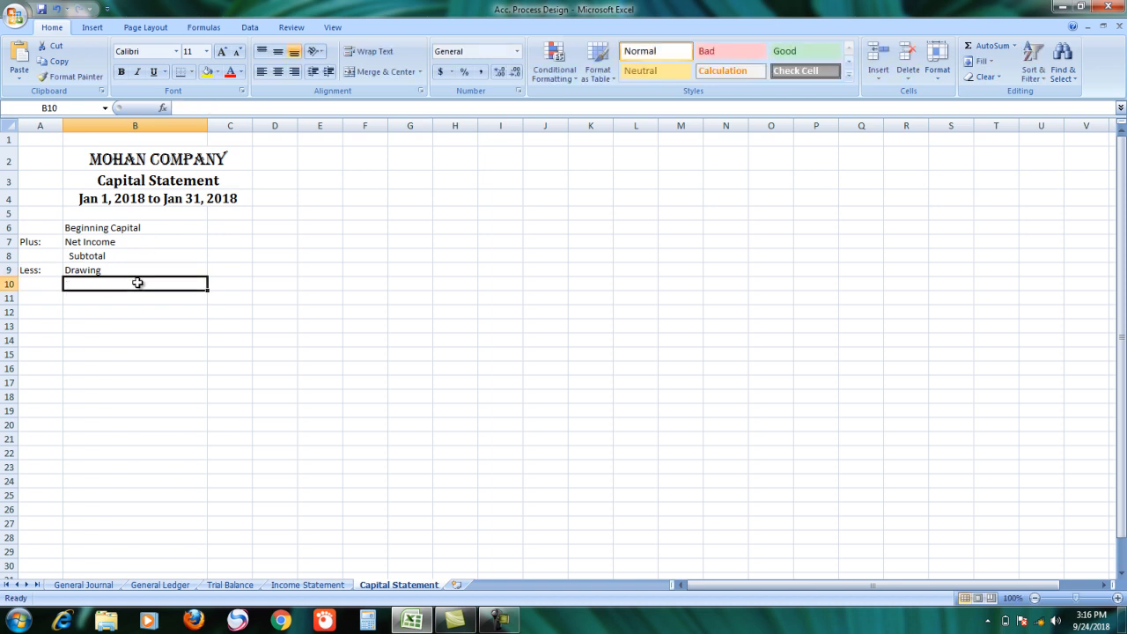
{"action": "type", "text": "En"}
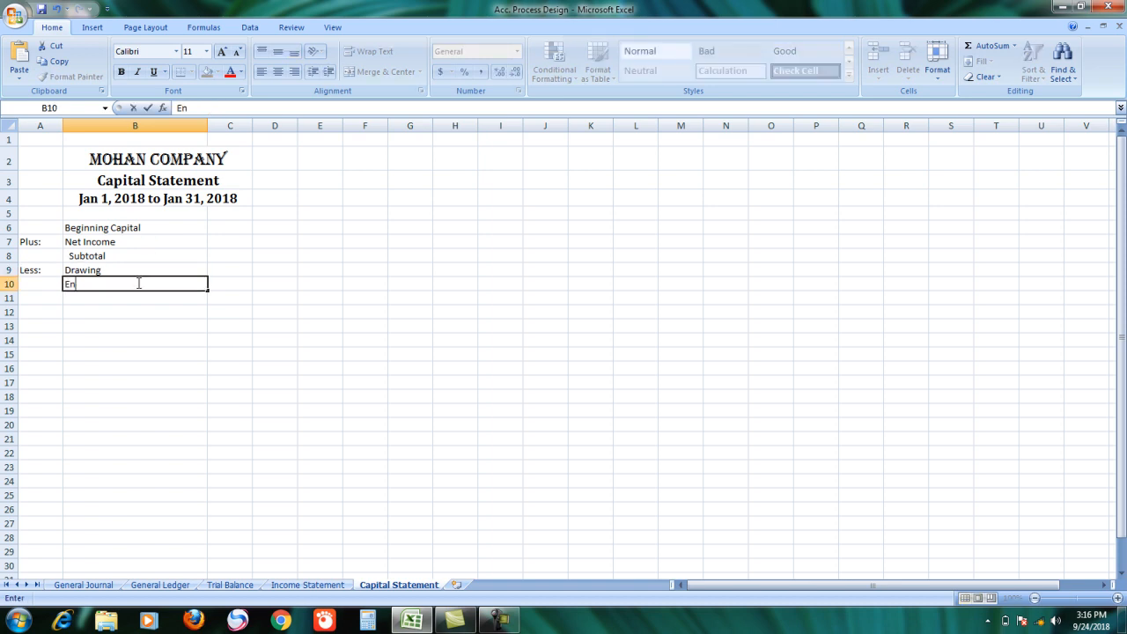
{"action": "type", "text": "ding Capital"}
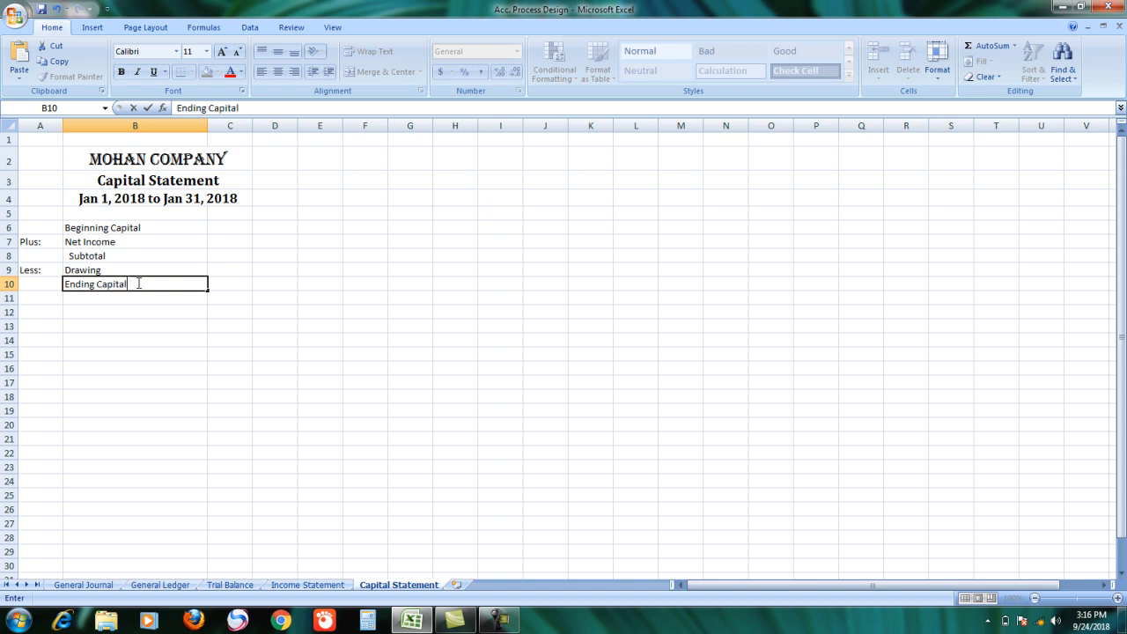
{"action": "key", "text": "Return"}
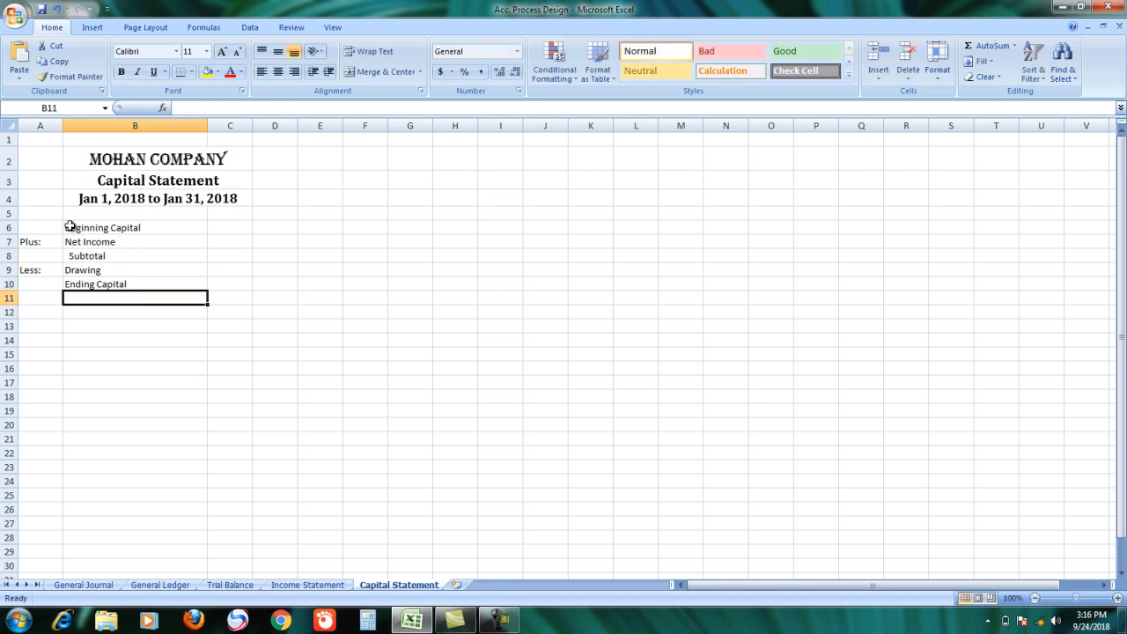
- Make the statement labels in A6:B10 bold and set their font size to 18
{"action": "left_click_drag", "start_coordinate": [39, 225], "coordinate": [164, 284]}
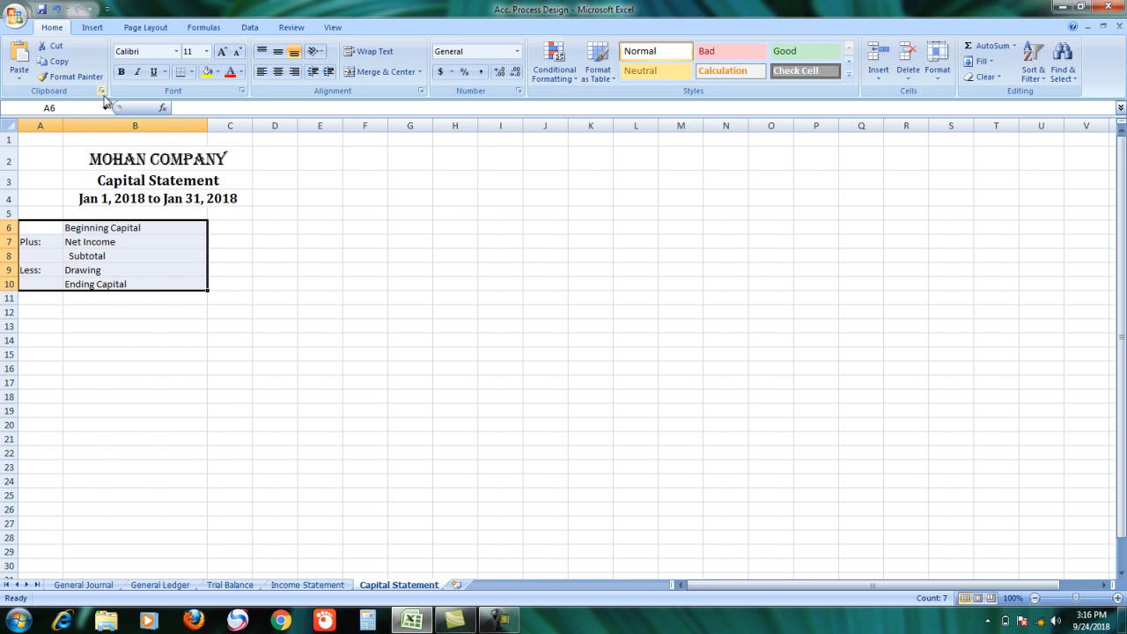
{"action": "left_click", "coordinate": [121, 72]}
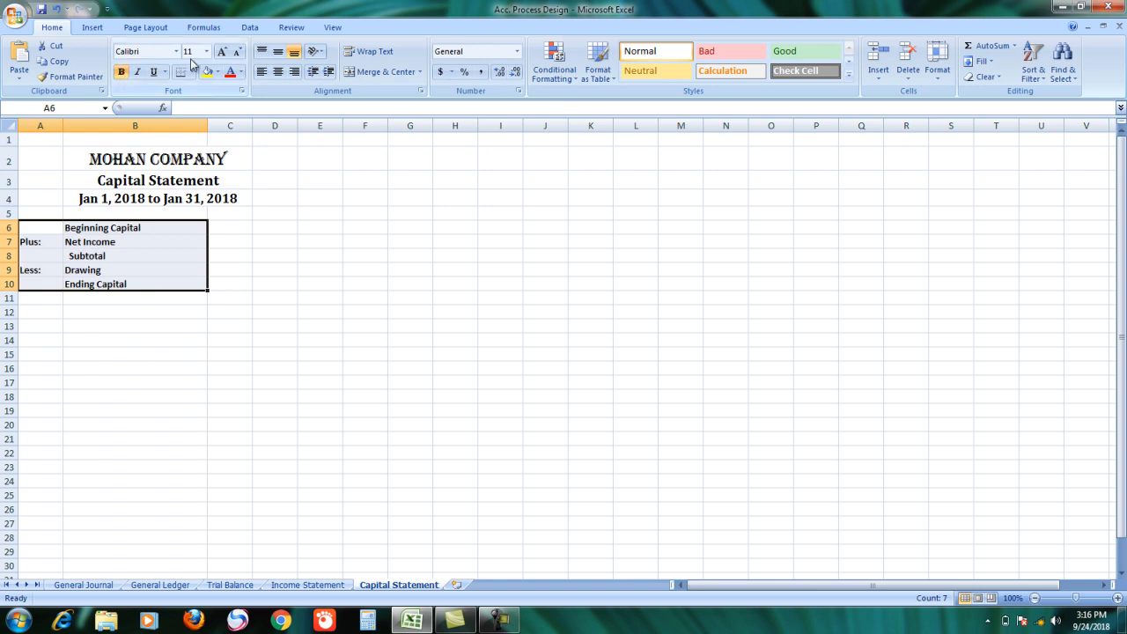
{"action": "left_click", "coordinate": [224, 52]}
{"action": "left_click", "coordinate": [225, 52]}
{"action": "left_click", "coordinate": [224, 52]}
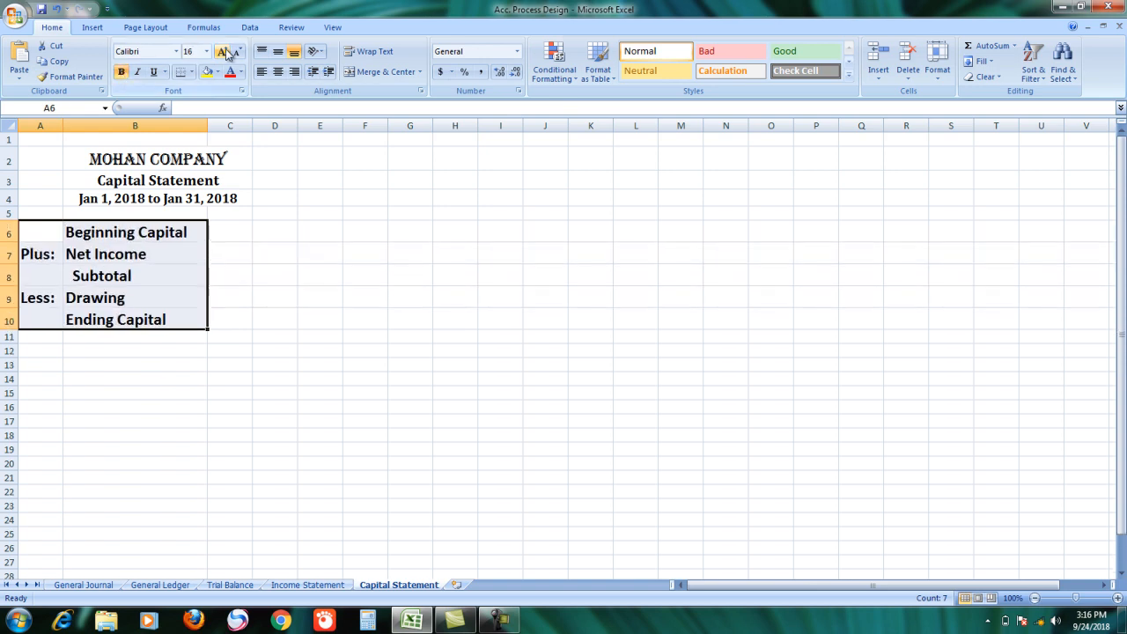
{"action": "left_click", "coordinate": [225, 52]}
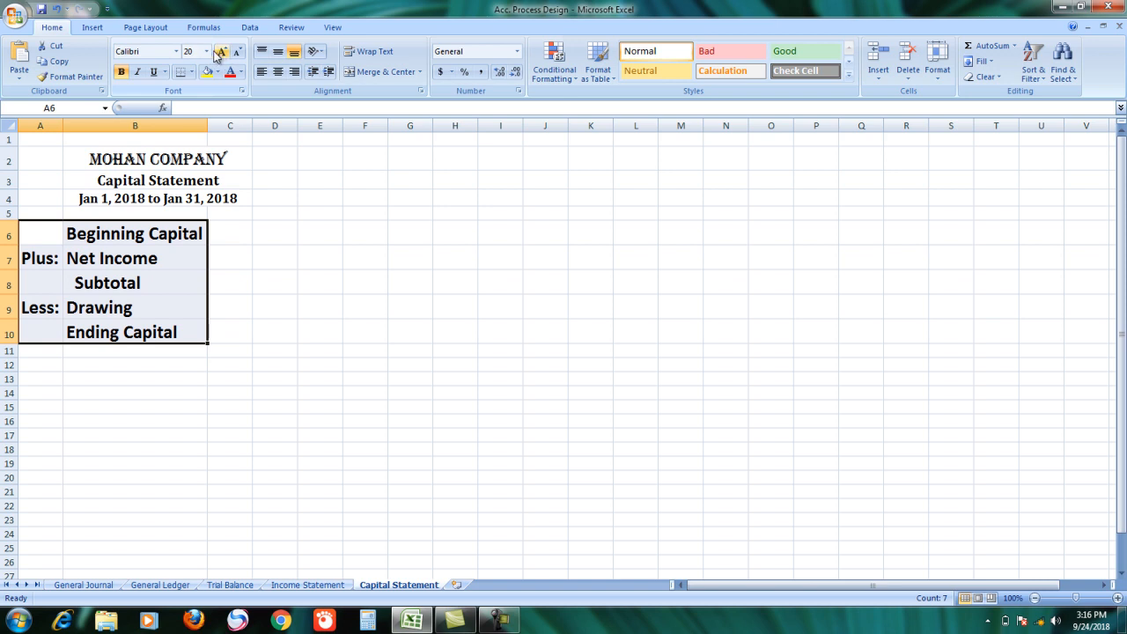
{"action": "left_click", "coordinate": [236, 52]}
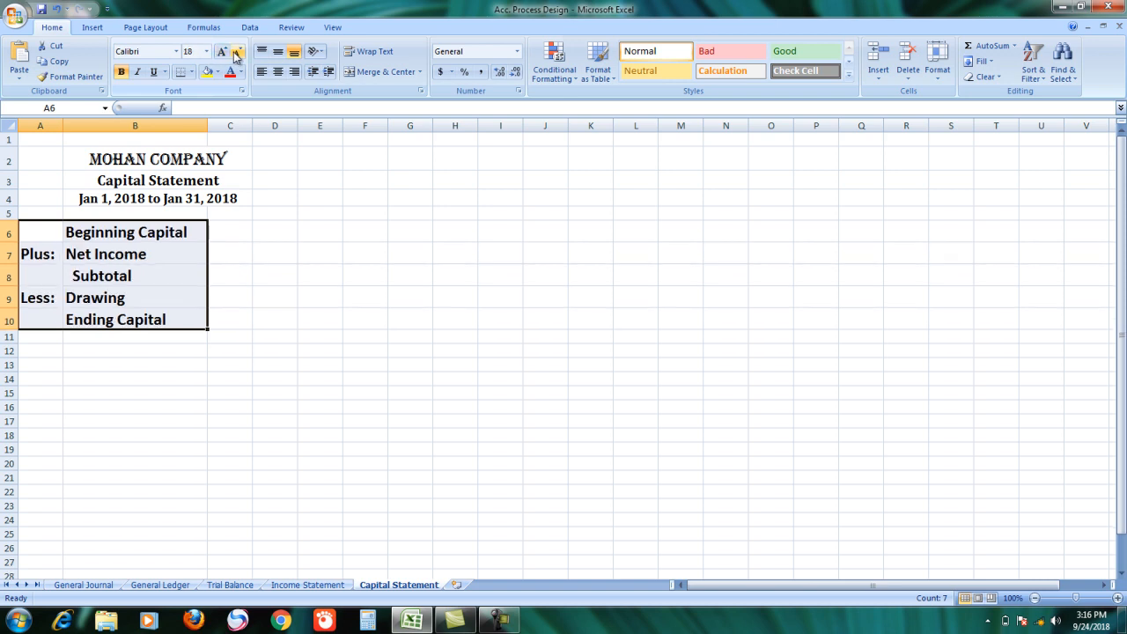
- Change the font of the labels in A6:B10 to Bodoni MT Condensed
{"action": "left_click", "coordinate": [176, 51]}
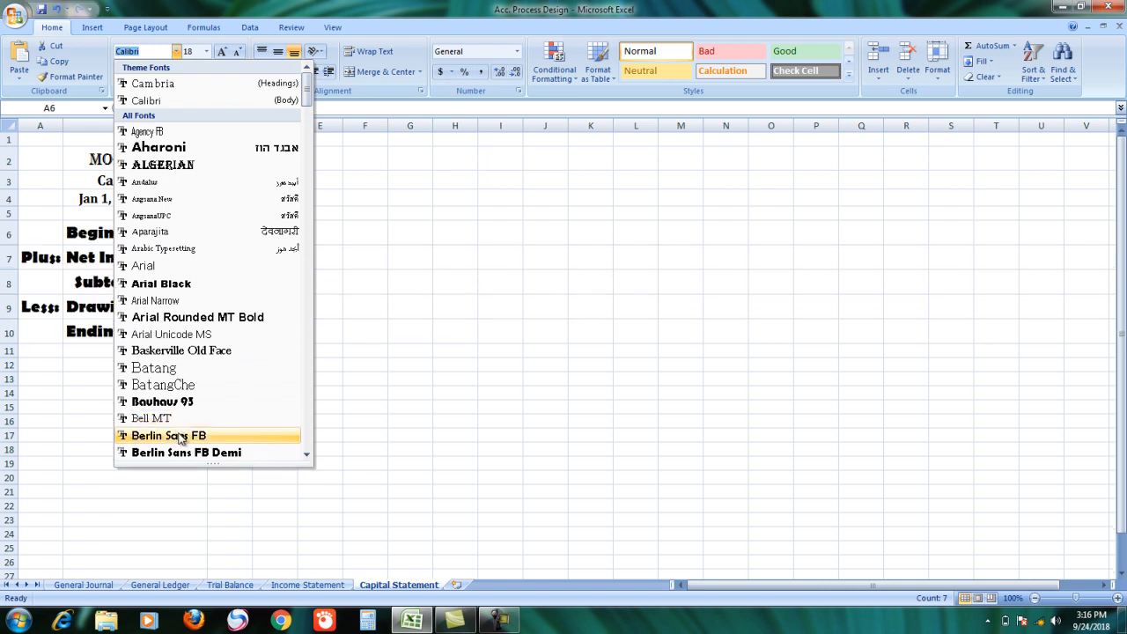
{"action": "scroll", "coordinate": [282, 453], "scroll_direction": "down", "scroll_amount": 3}
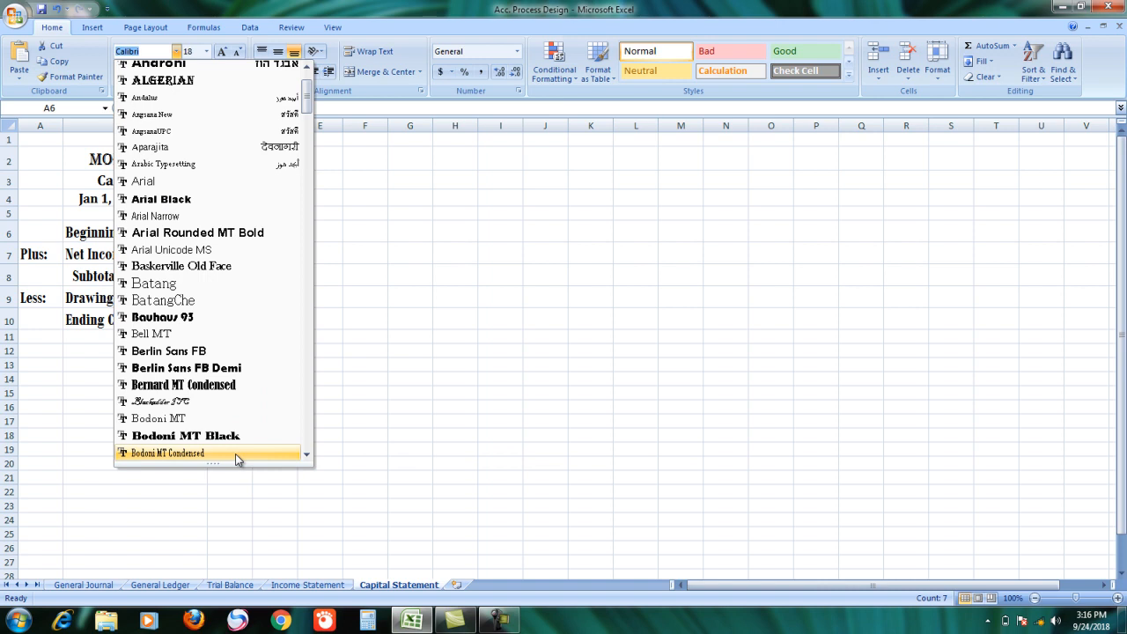
{"action": "left_click", "coordinate": [235, 454]}
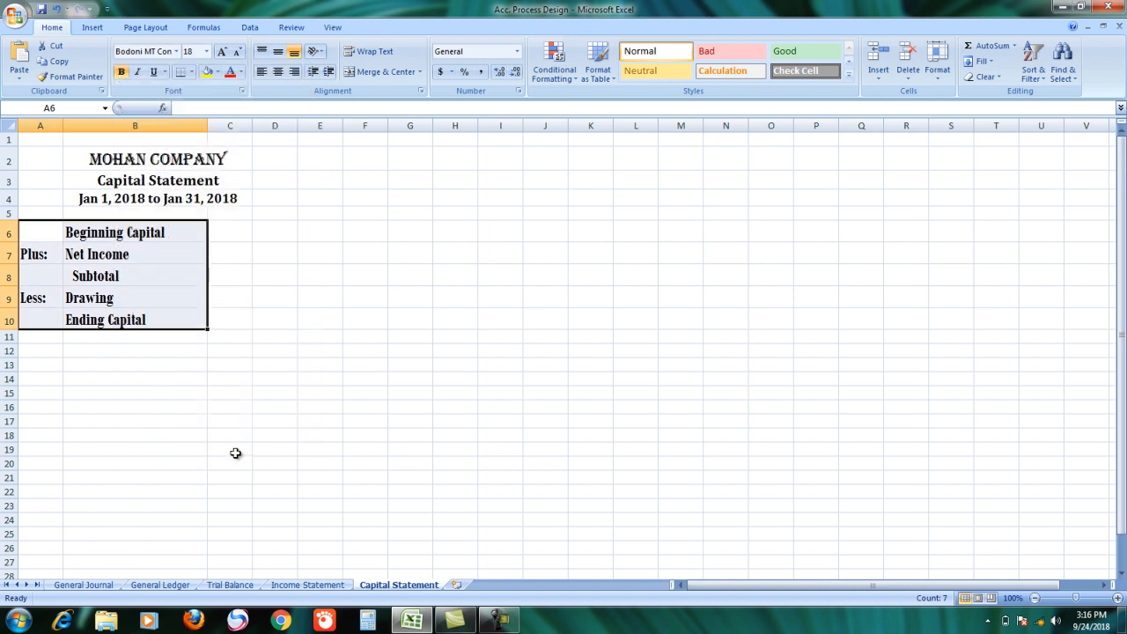
{"action": "left_click", "coordinate": [233, 451]}
- Format the amount cells C6:C10 with the dollar accounting format and reduce their decimal places
{"action": "left_click", "coordinate": [235, 319]}
{"action": "left_click", "coordinate": [230, 235]}
{"action": "left_click_drag", "start_coordinate": [231, 237], "coordinate": [232, 313]}
{"action": "left_click", "coordinate": [231, 228]}
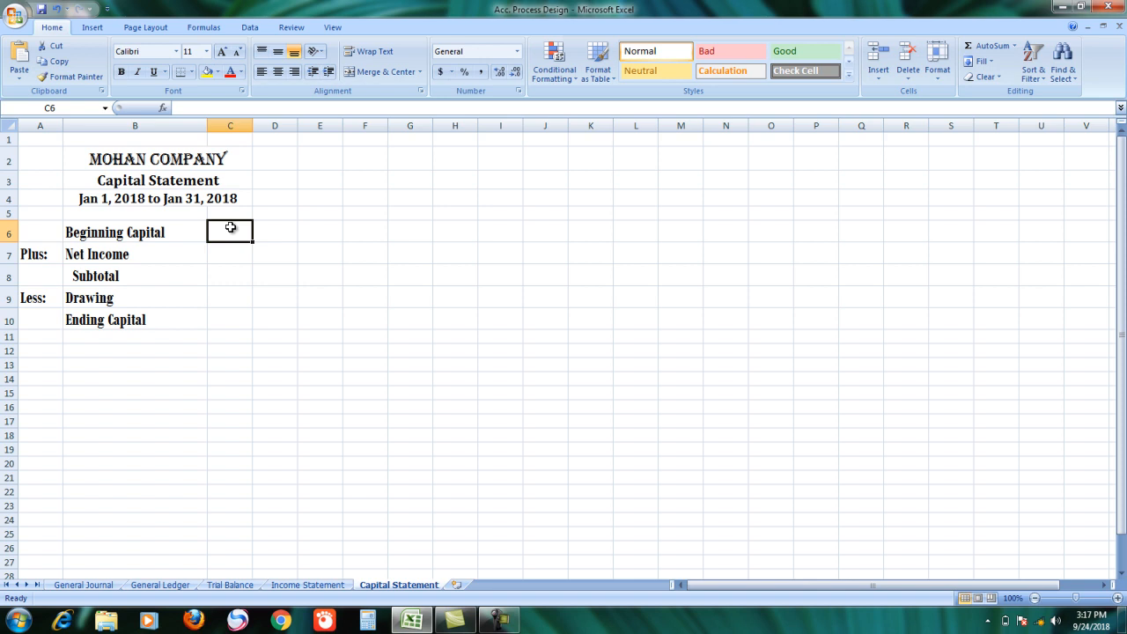
{"action": "left_click_drag", "start_coordinate": [229, 227], "coordinate": [230, 319]}
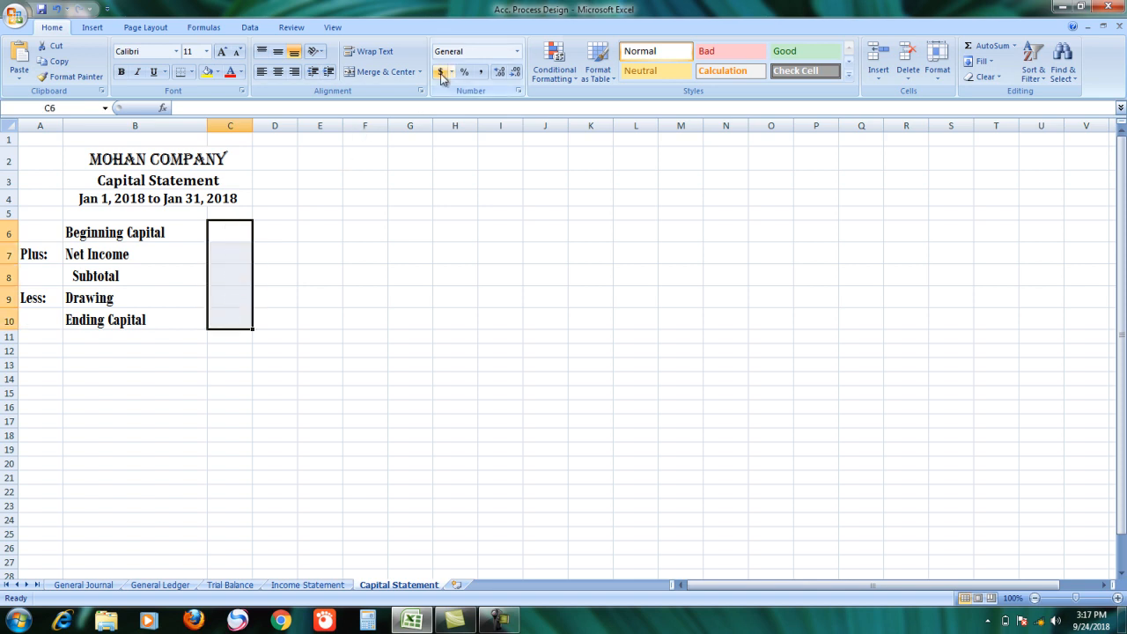
{"action": "left_click", "coordinate": [440, 71]}
{"action": "left_click", "coordinate": [515, 71]}
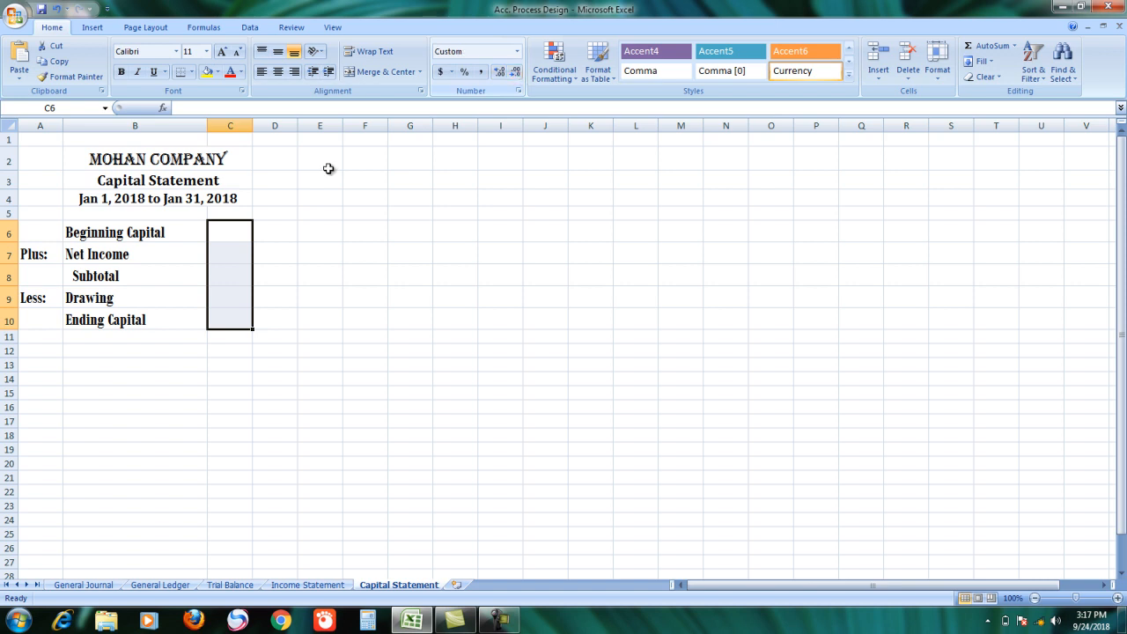
- Enter 0 as the Beginning Capital amount in C6 and 0 as the Net Income amount in C7
{"action": "left_click", "coordinate": [236, 231]}
{"action": "type", "text": "0"}
{"action": "key", "text": "Return"}
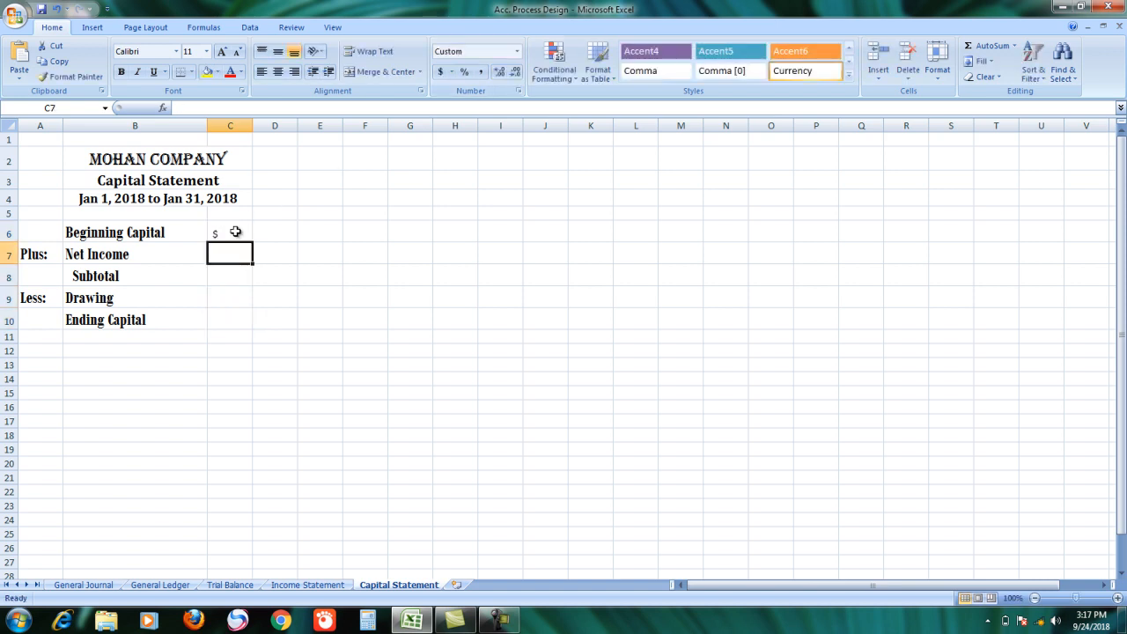
{"action": "type", "text": "0"}
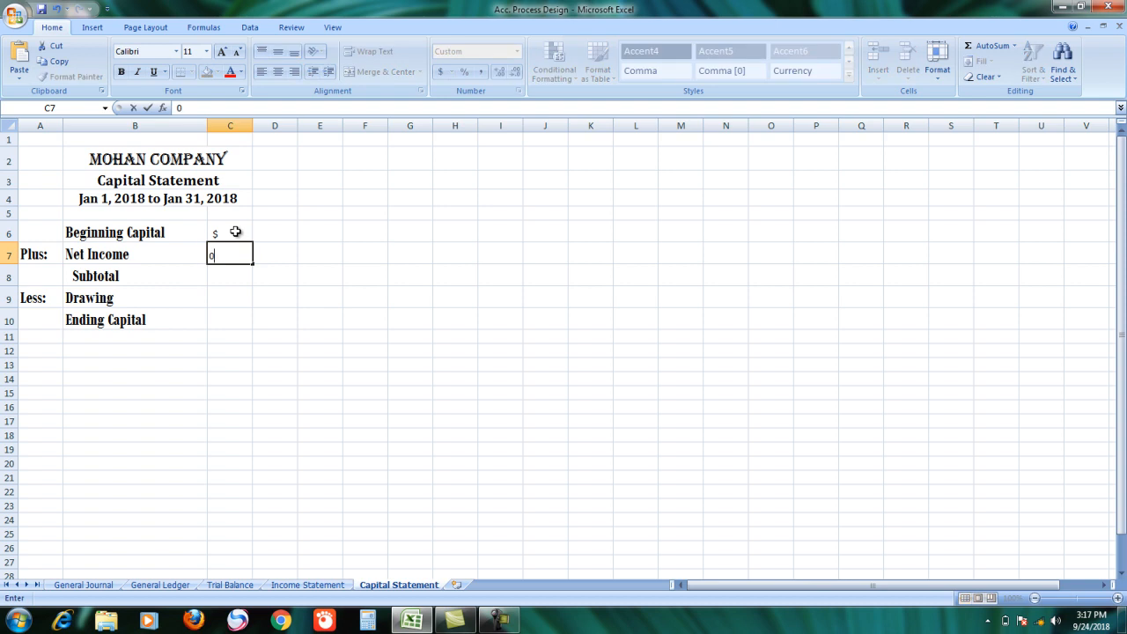
{"action": "key", "text": "Return"}
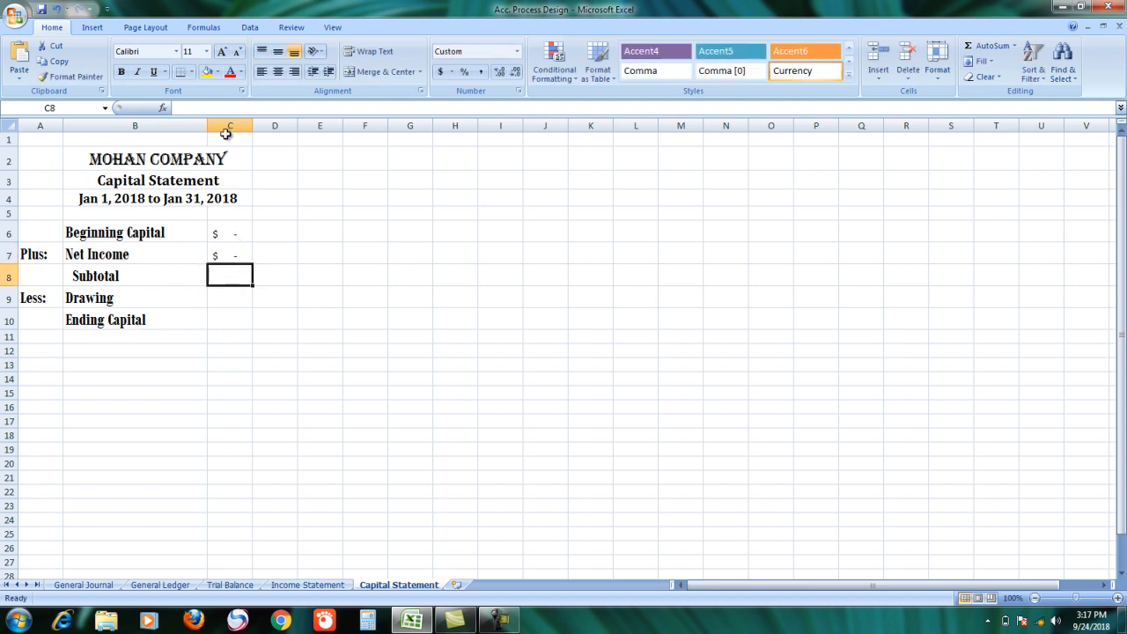
- Add a top border to the Subtotal cell C8 and enter the formula =C6+C7 in it
{"action": "left_click", "coordinate": [193, 73]}
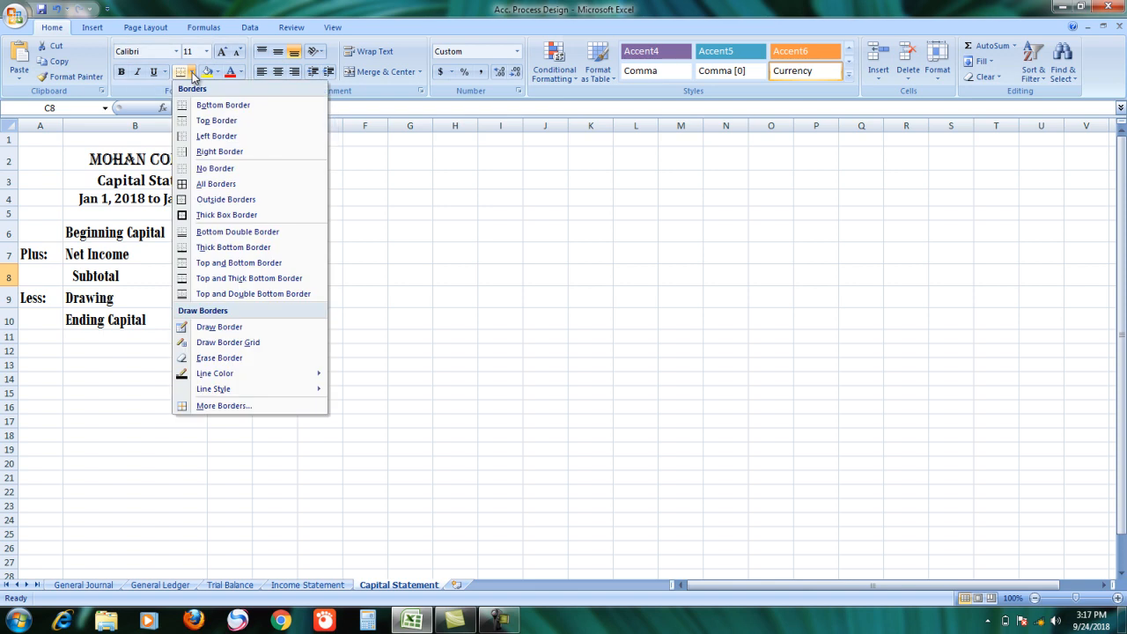
{"action": "left_click", "coordinate": [215, 121]}
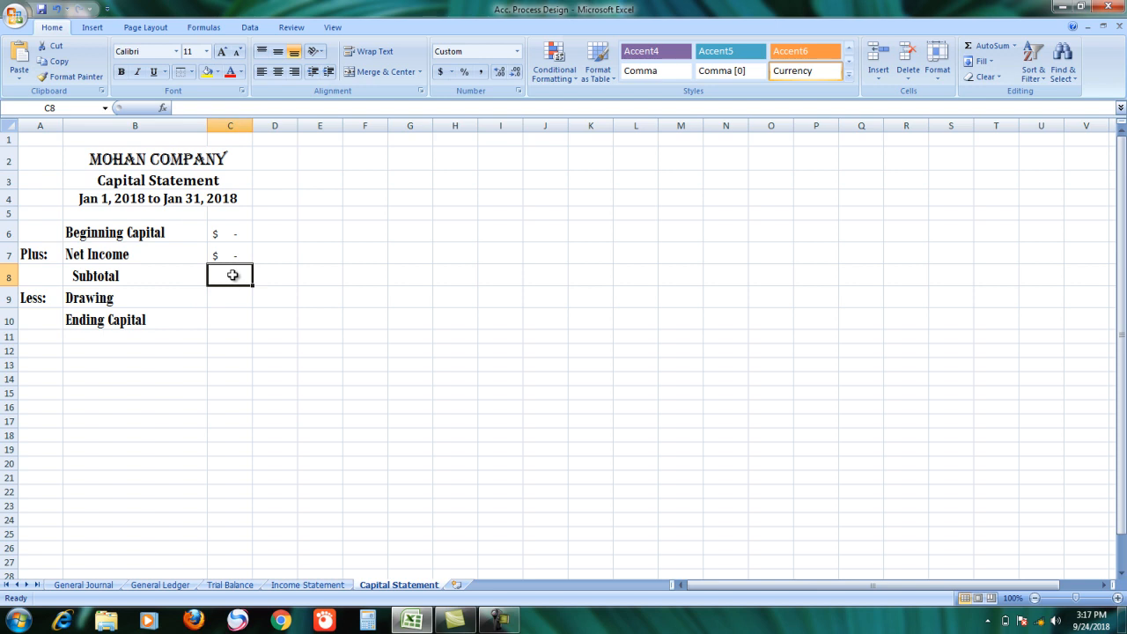
{"action": "type", "text": "="}
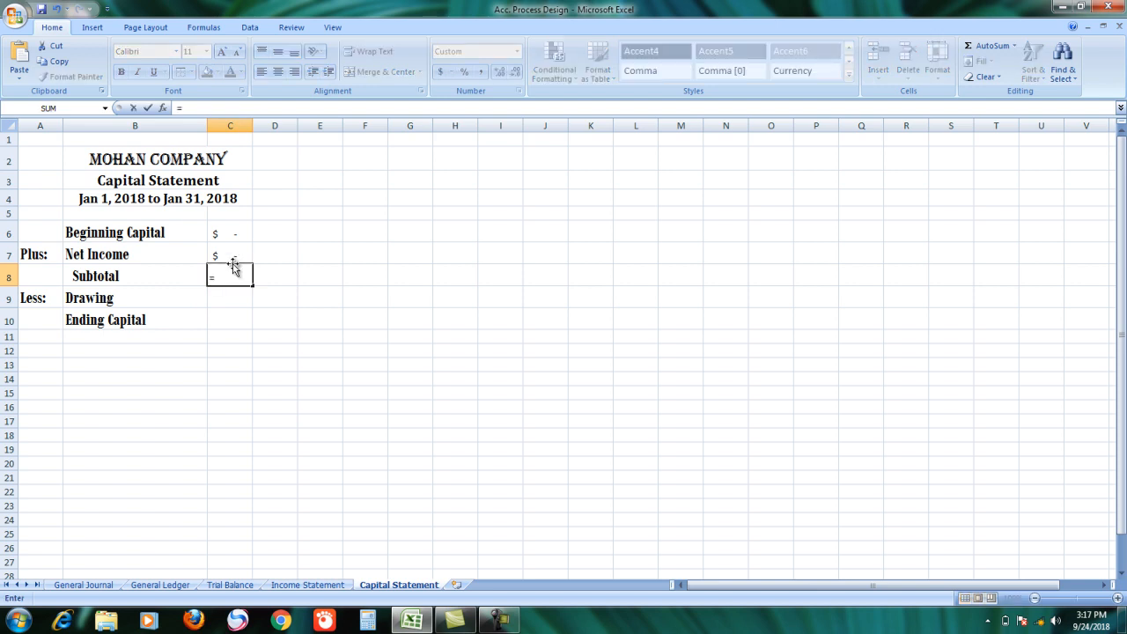
{"action": "left_click", "coordinate": [232, 235]}
{"action": "type", "text": "+"}
{"action": "left_click", "coordinate": [227, 253]}
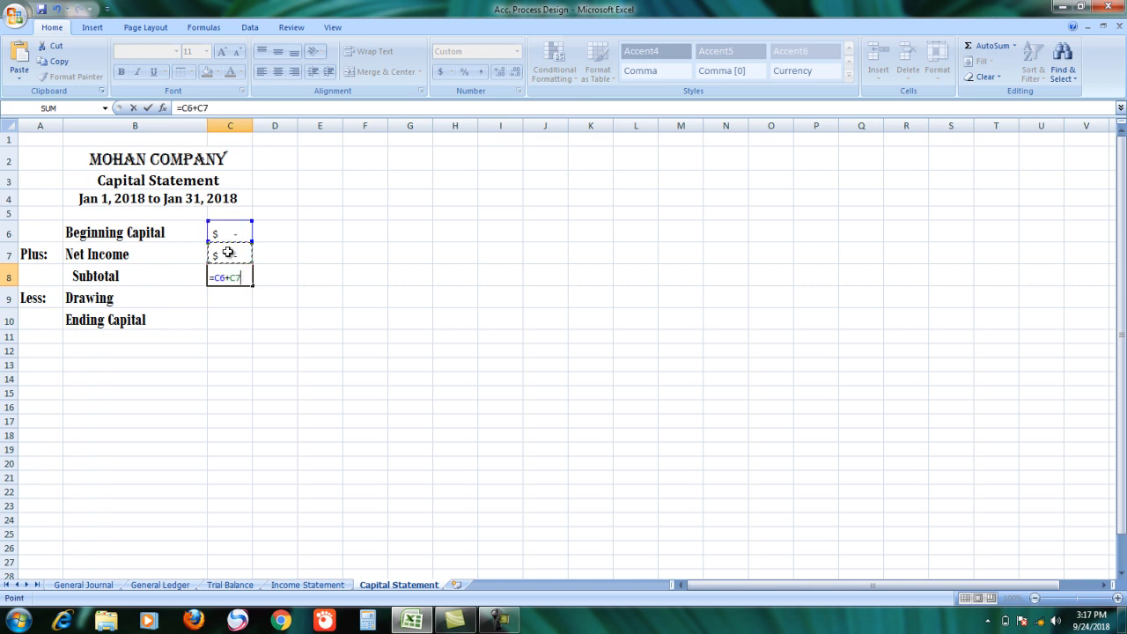
{"action": "key", "text": "Return"}
- Enter 0 as the Drawing amount in C9 and add a top border to the Ending Capital cell C10
{"action": "type", "text": "0"}
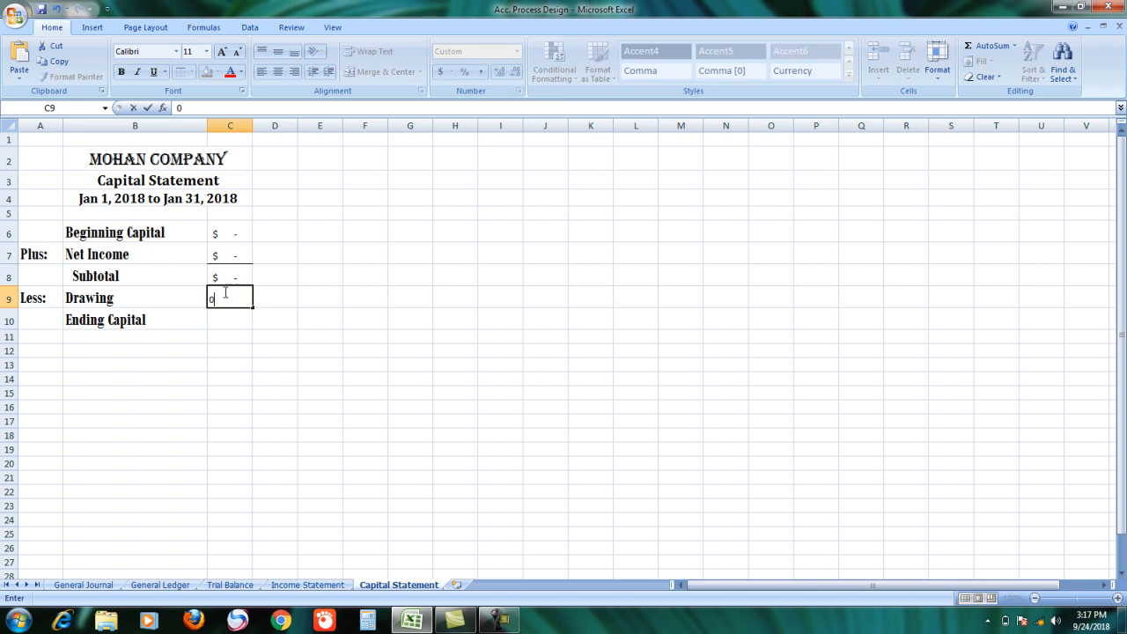
{"action": "key", "text": "Return"}
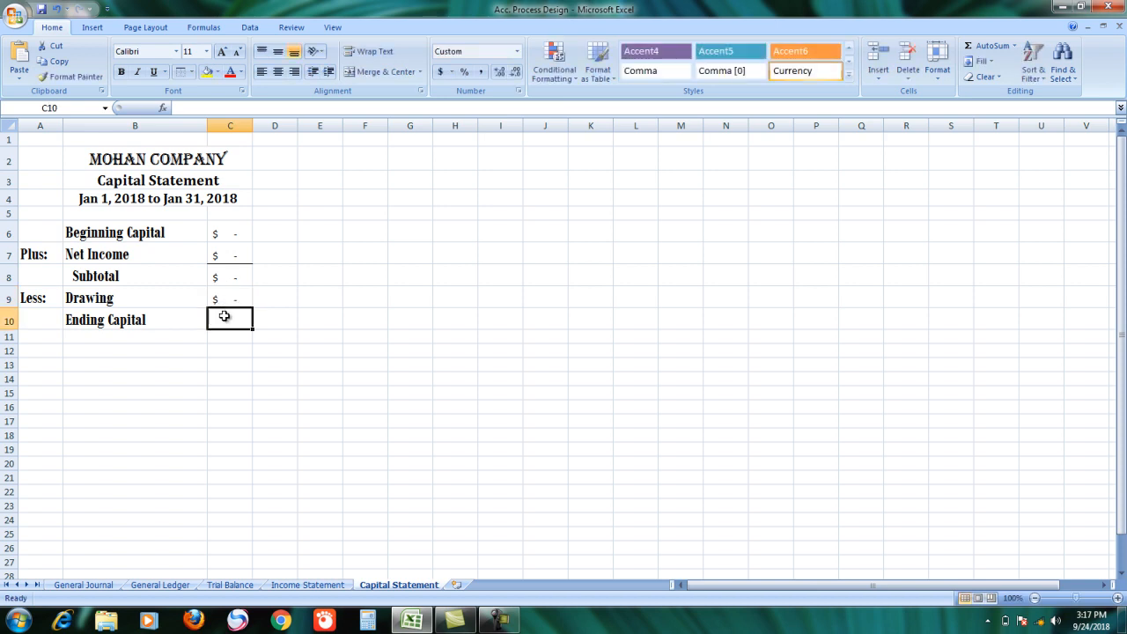
{"action": "left_click", "coordinate": [193, 72]}
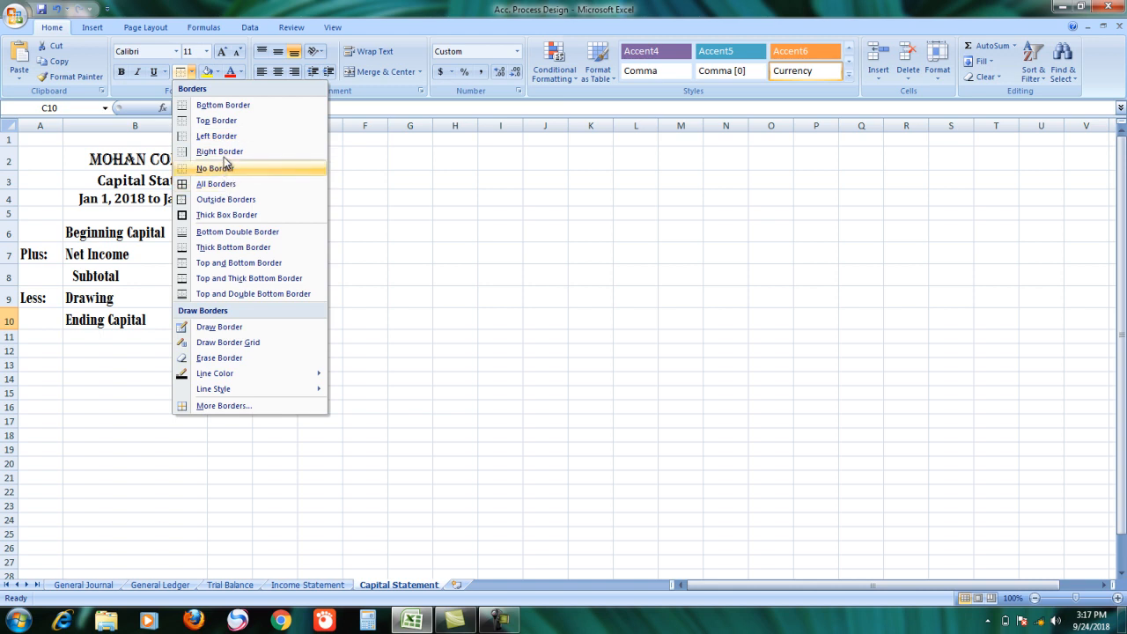
{"action": "left_click", "coordinate": [220, 119]}
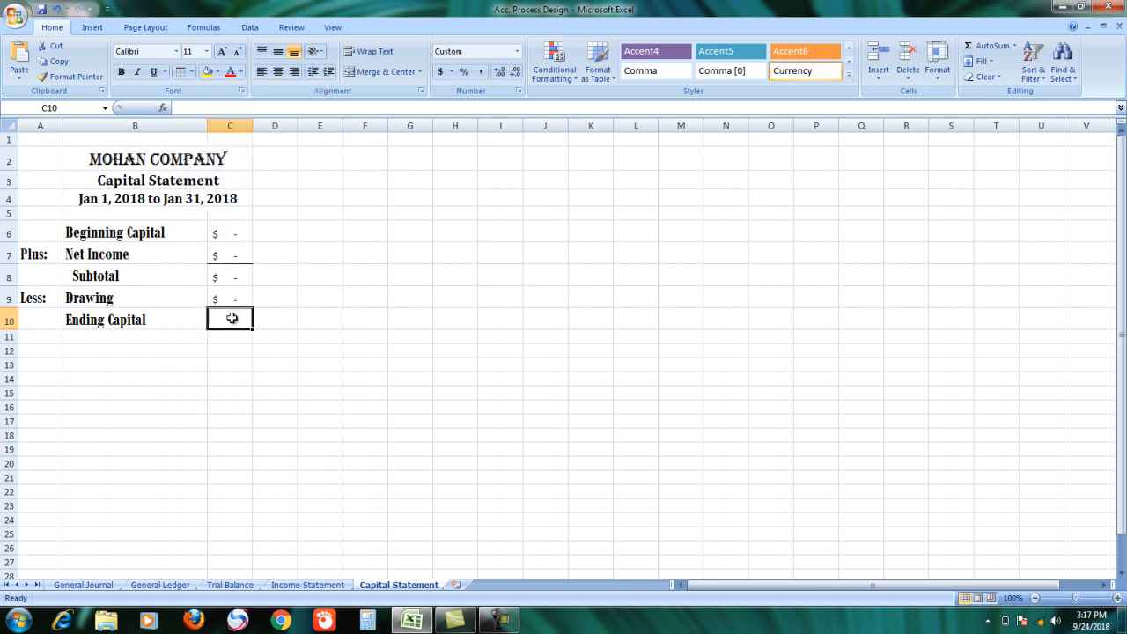
- Calculate the Ending Capital in C10 with the formula =C8-C9
{"action": "type", "text": "="}
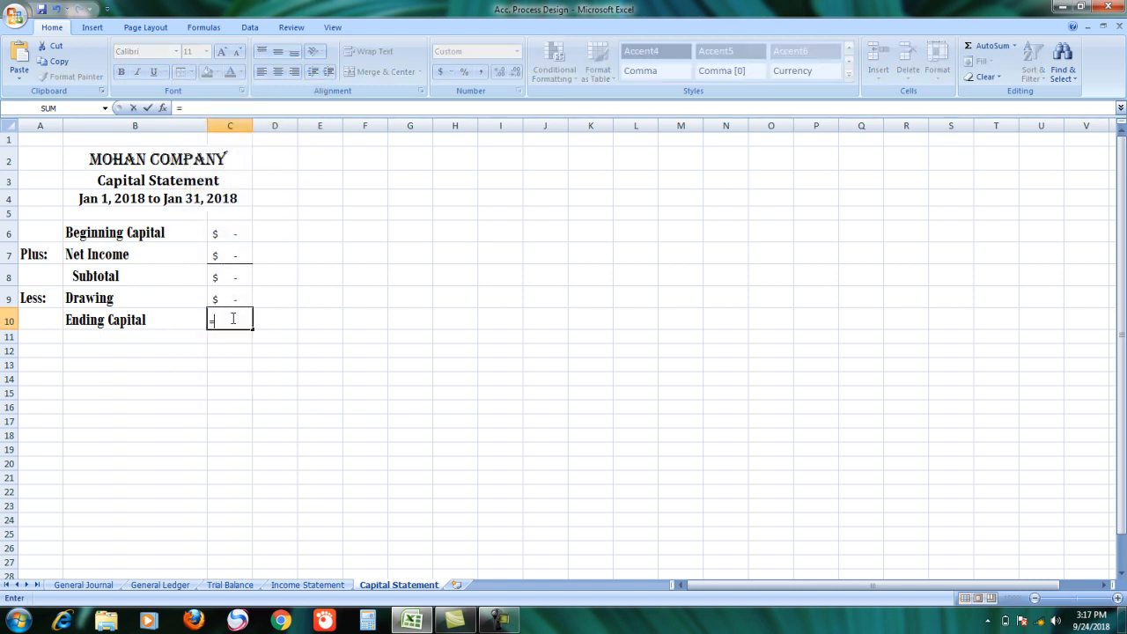
{"action": "left_click", "coordinate": [235, 273]}
{"action": "type", "text": "-"}
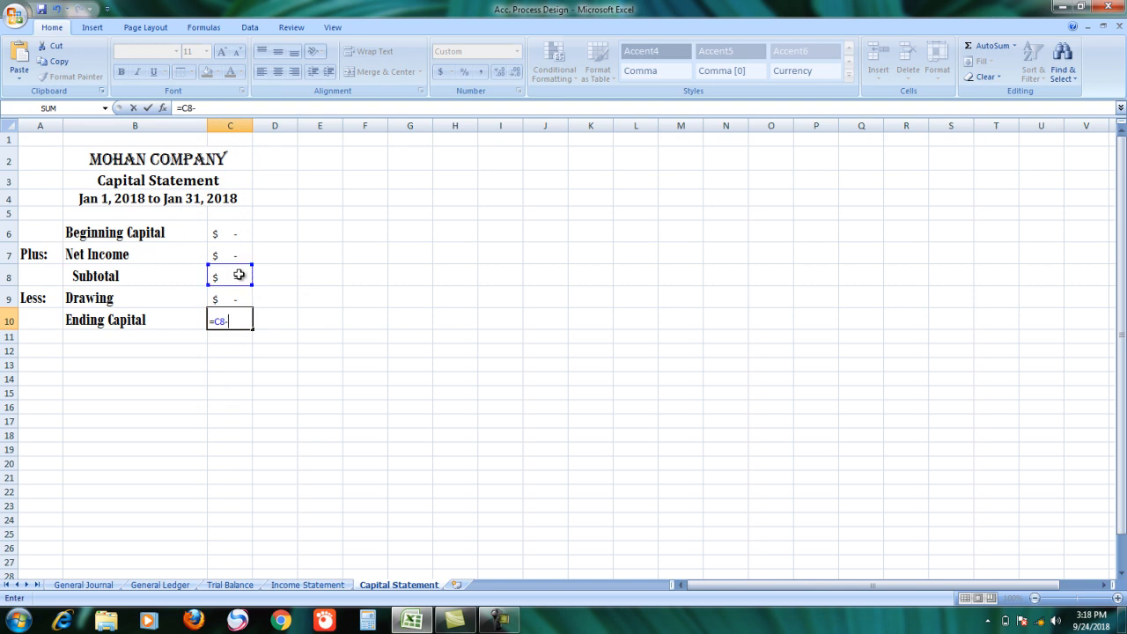
{"action": "left_click", "coordinate": [238, 297]}
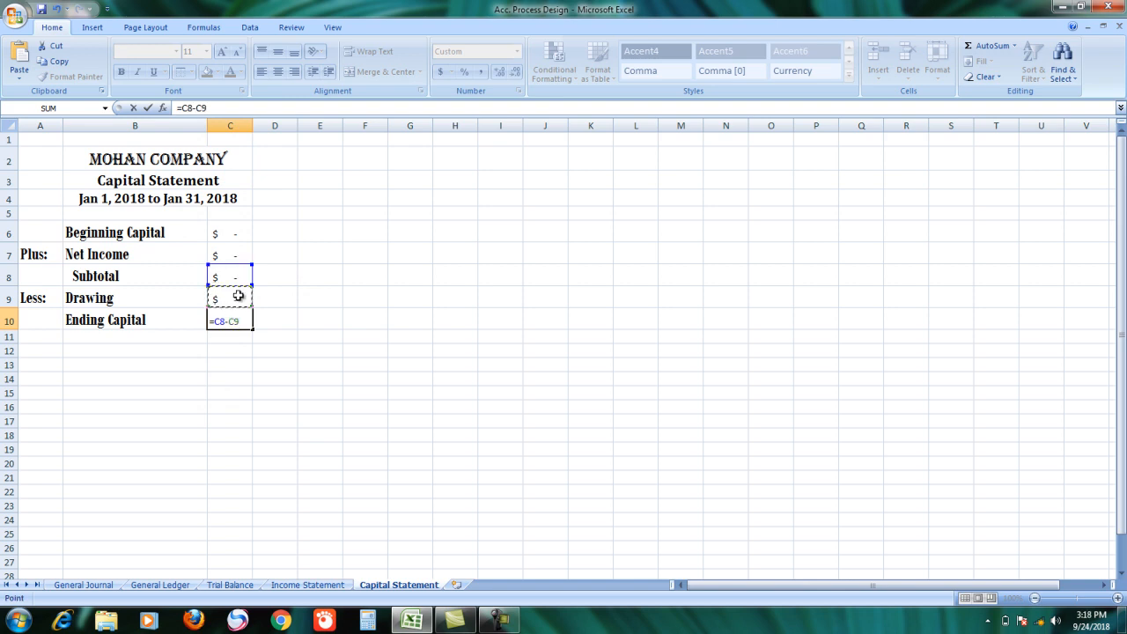
{"action": "key", "text": "Return"}
- Make the amounts in C6:C10 bold and increase their font size by two increments
{"action": "left_click_drag", "start_coordinate": [226, 227], "coordinate": [234, 319]}
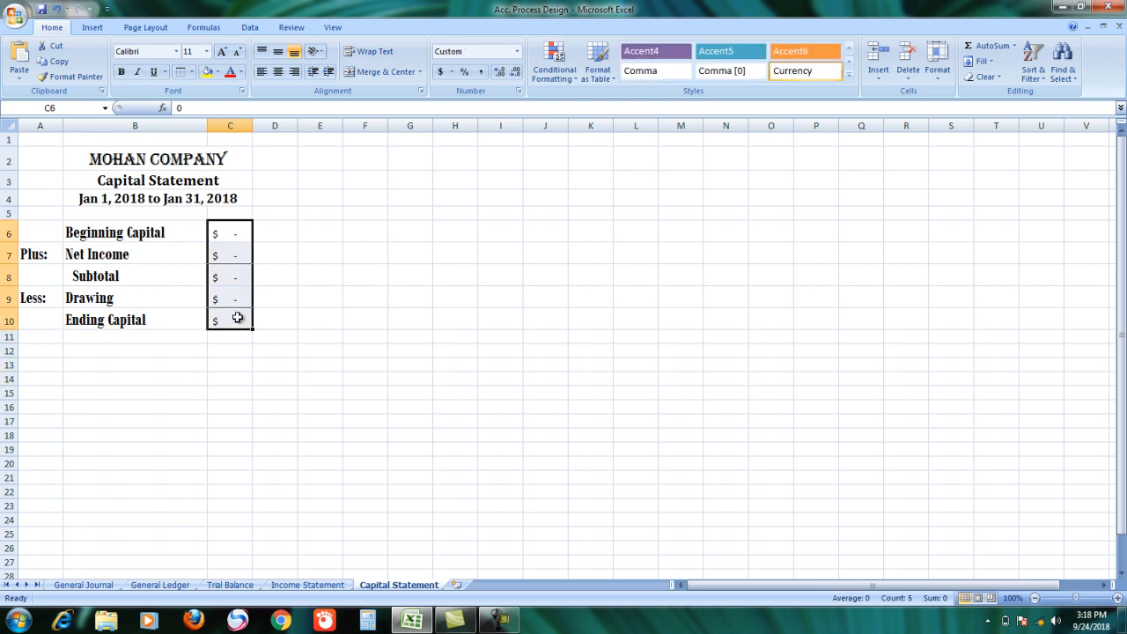
{"action": "left_click", "coordinate": [124, 74]}
{"action": "left_click", "coordinate": [222, 51]}
{"action": "left_click", "coordinate": [222, 51]}
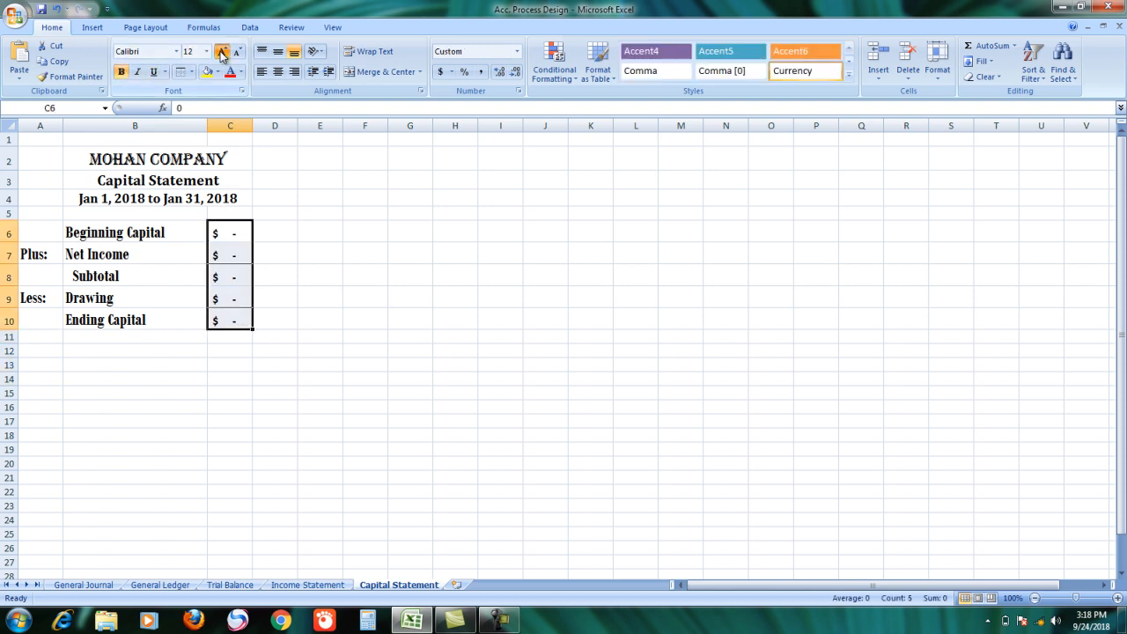
{"action": "left_click", "coordinate": [275, 269]}
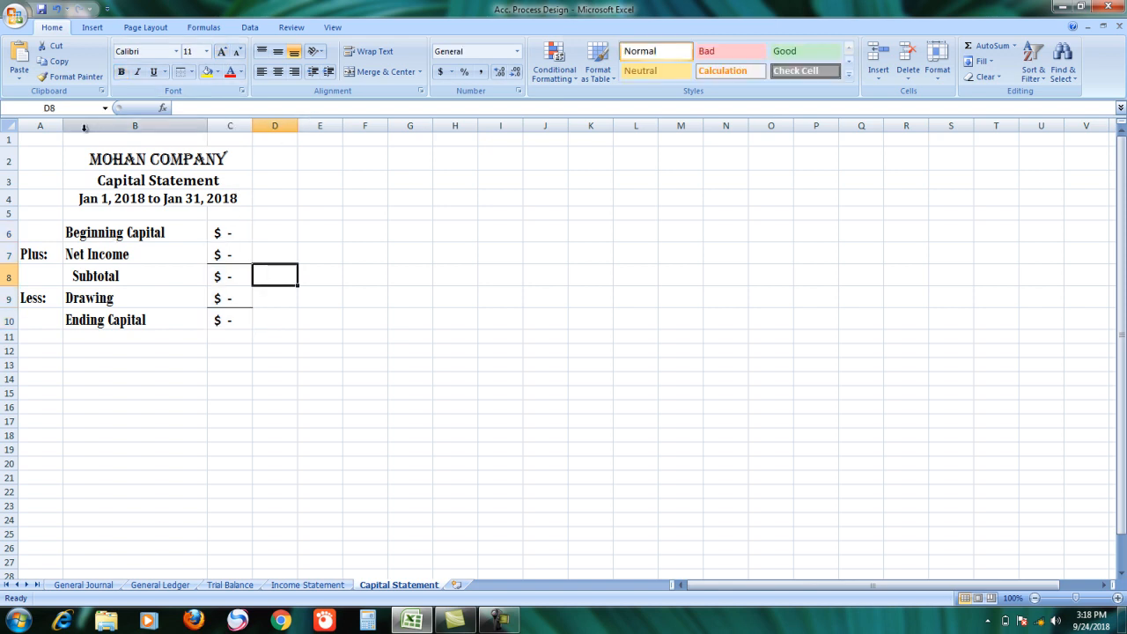
- Add a thick box border around the capital statement range A1:D11
{"action": "left_click_drag", "start_coordinate": [39, 137], "coordinate": [257, 333]}
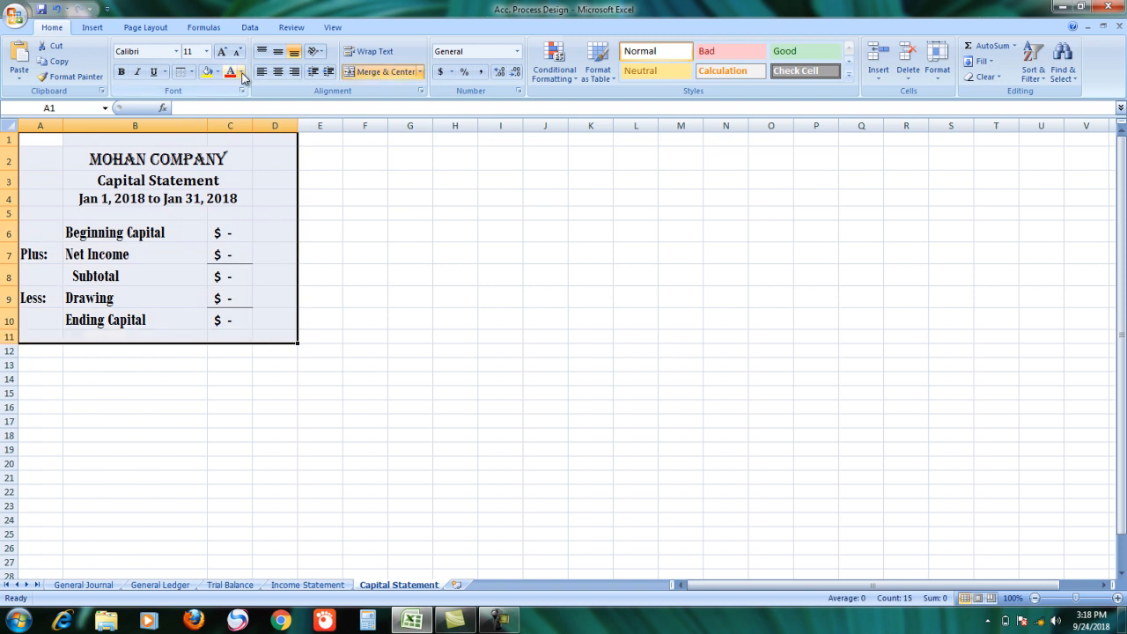
{"action": "left_click", "coordinate": [193, 74]}
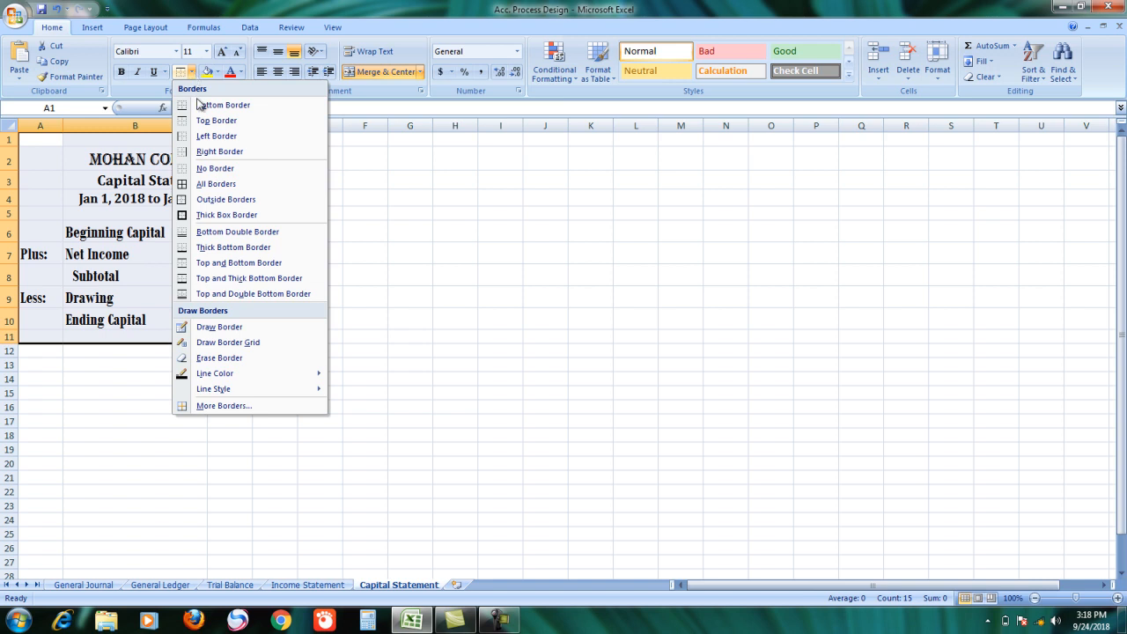
{"action": "left_click", "coordinate": [239, 220]}
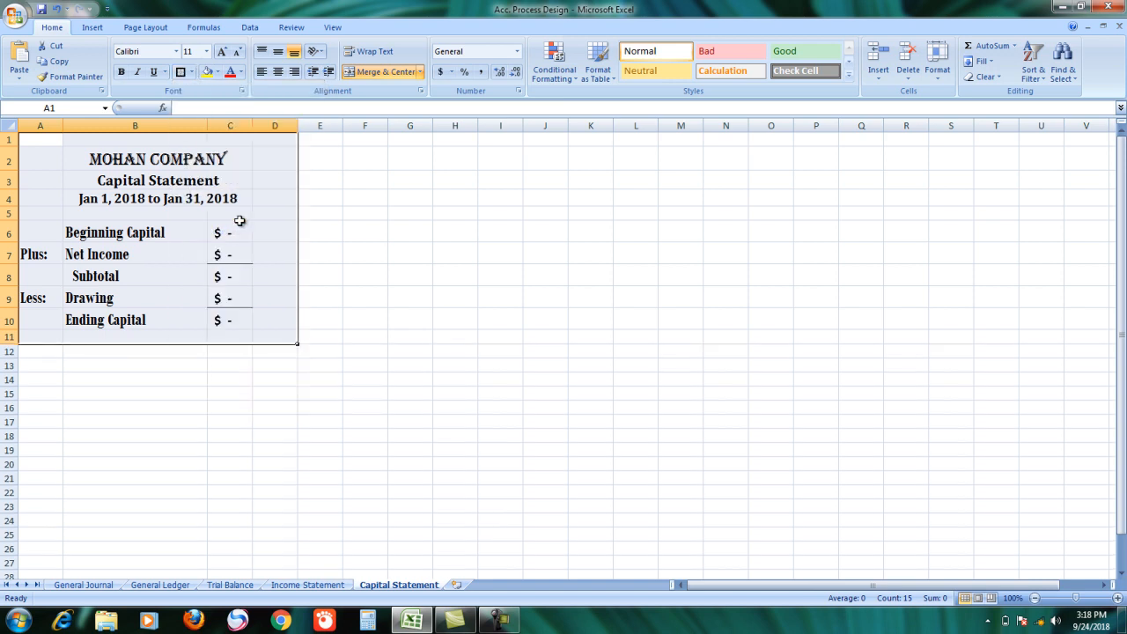
{"action": "left_click", "coordinate": [239, 380]}
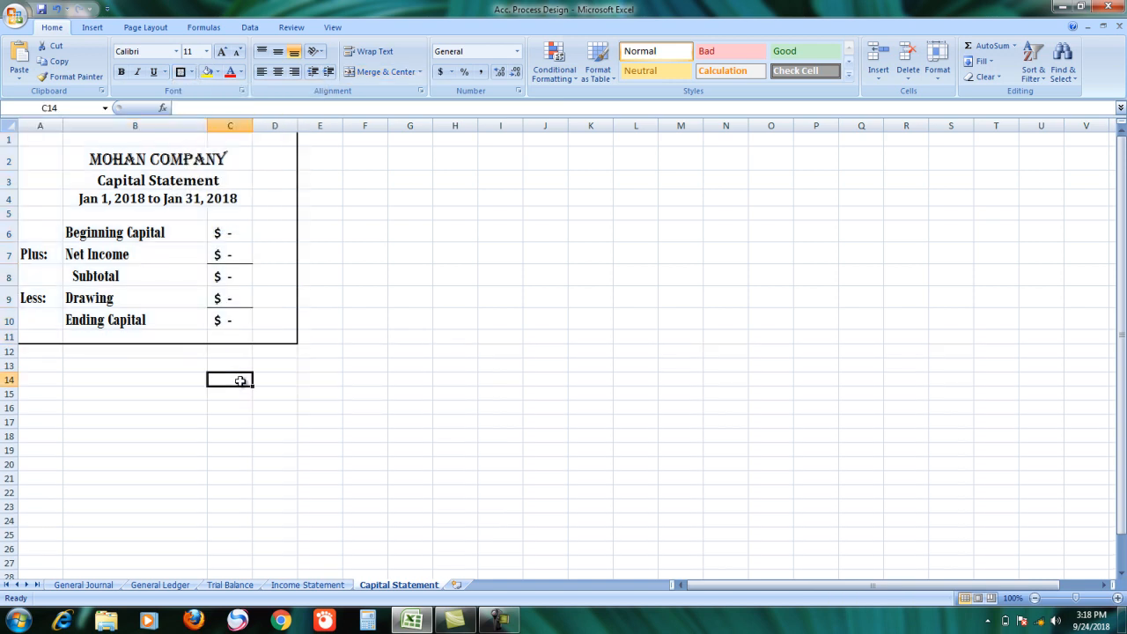
- Hide all unused columns from F through the last column of the sheet
{"action": "left_click_drag", "start_coordinate": [401, 179], "coordinate": [762, 211]}
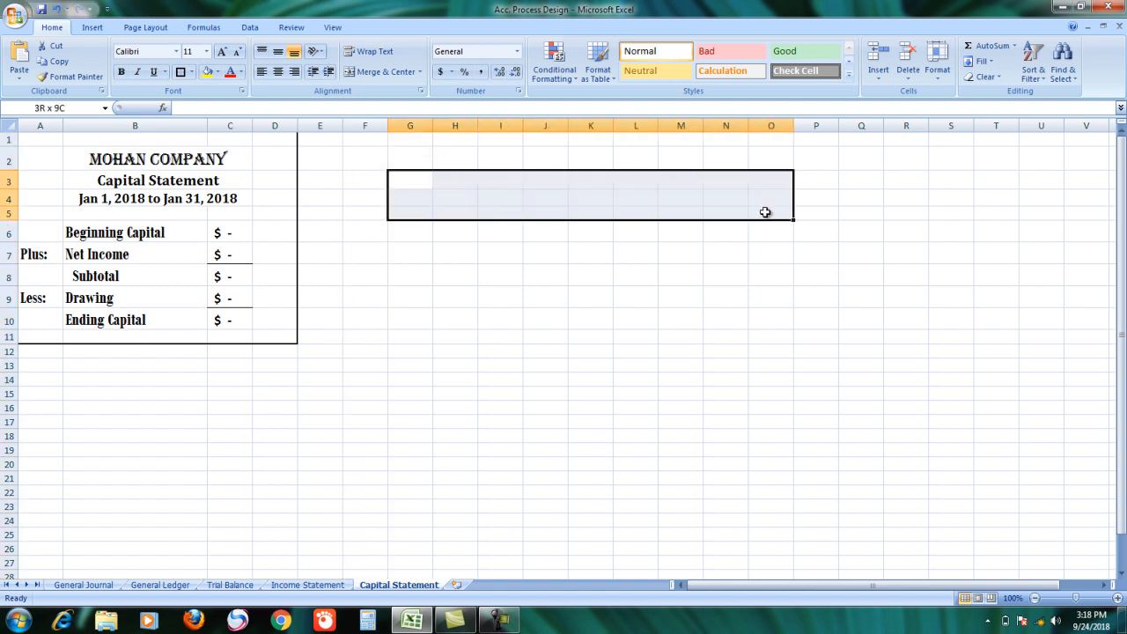
{"action": "left_click", "coordinate": [360, 124]}
{"action": "key", "text": "ctrl+shift+Right"}
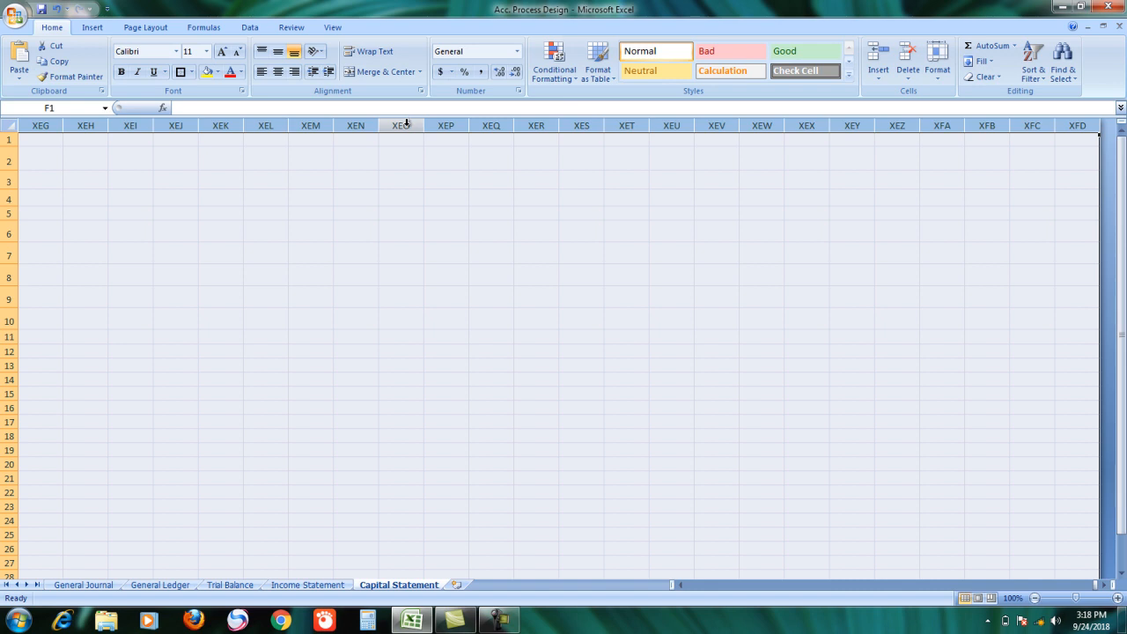
{"action": "right_click", "coordinate": [406, 123]}
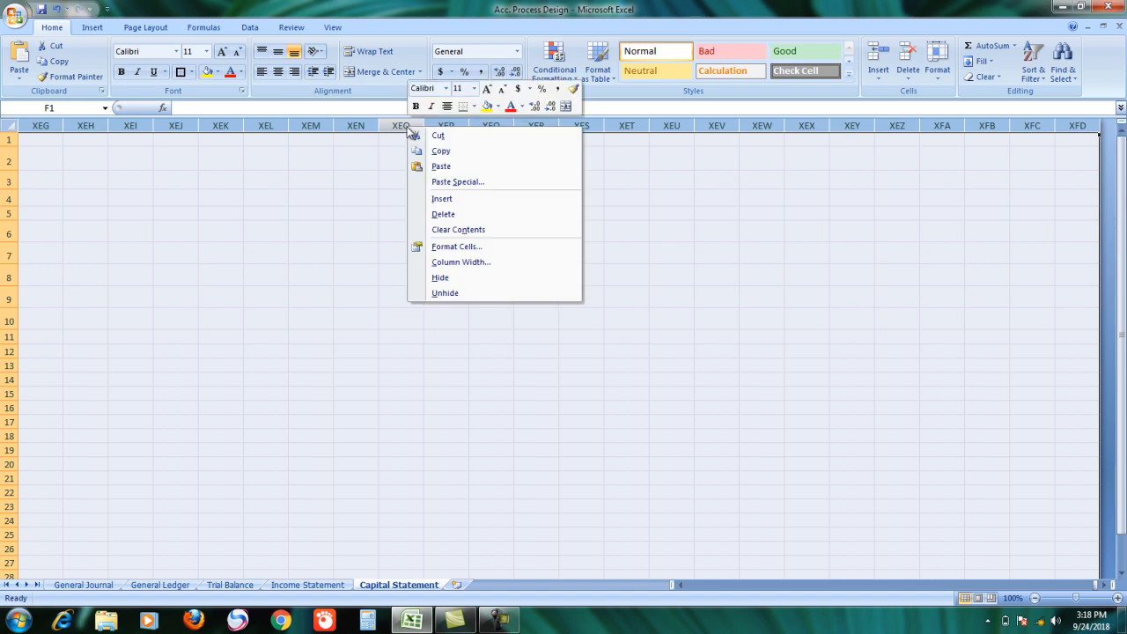
{"action": "left_click", "coordinate": [467, 274]}
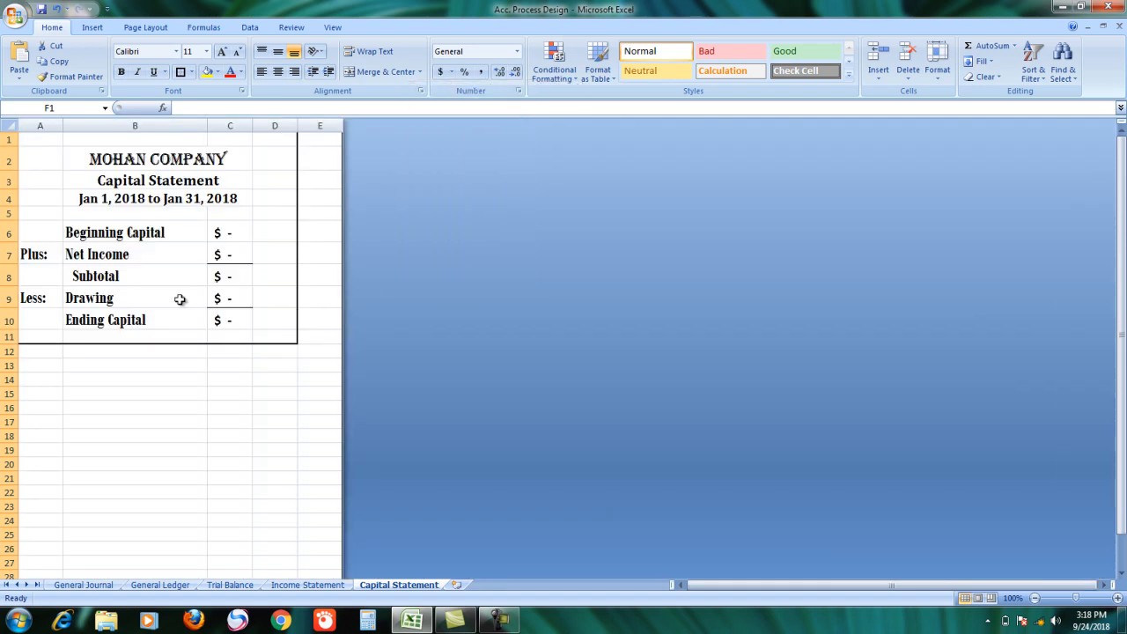
- Hide all unused rows from 13 through the last row of the sheet
{"action": "left_click_drag", "start_coordinate": [53, 367], "coordinate": [302, 524]}
{"action": "left_click", "coordinate": [5, 366]}
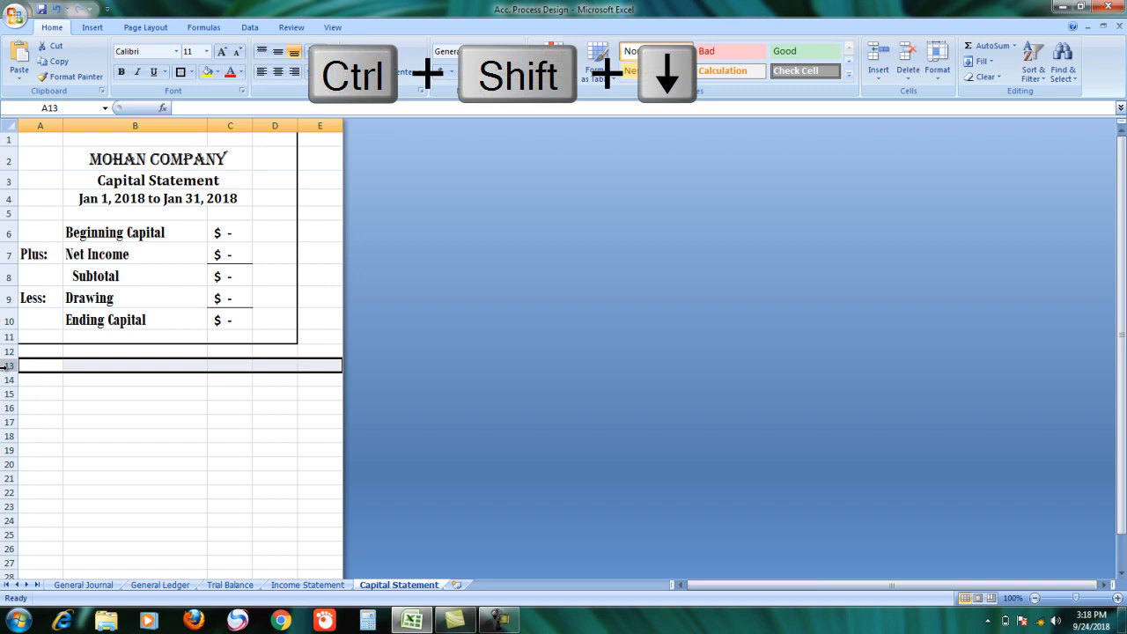
{"action": "key", "text": "ctrl+shift+Down"}
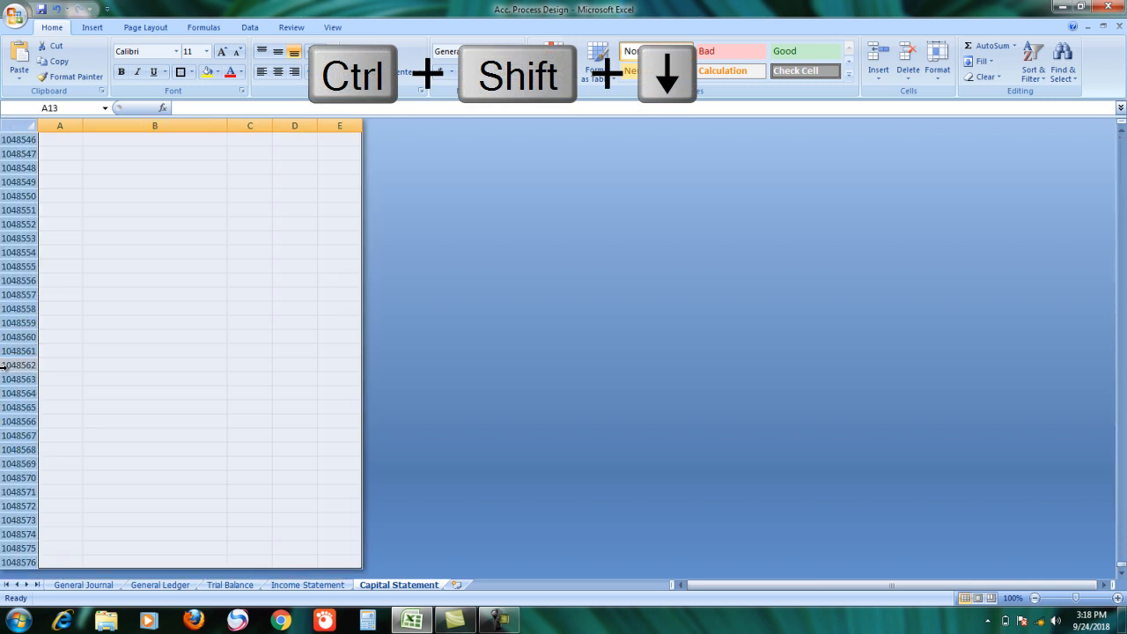
{"action": "right_click", "coordinate": [7, 365]}
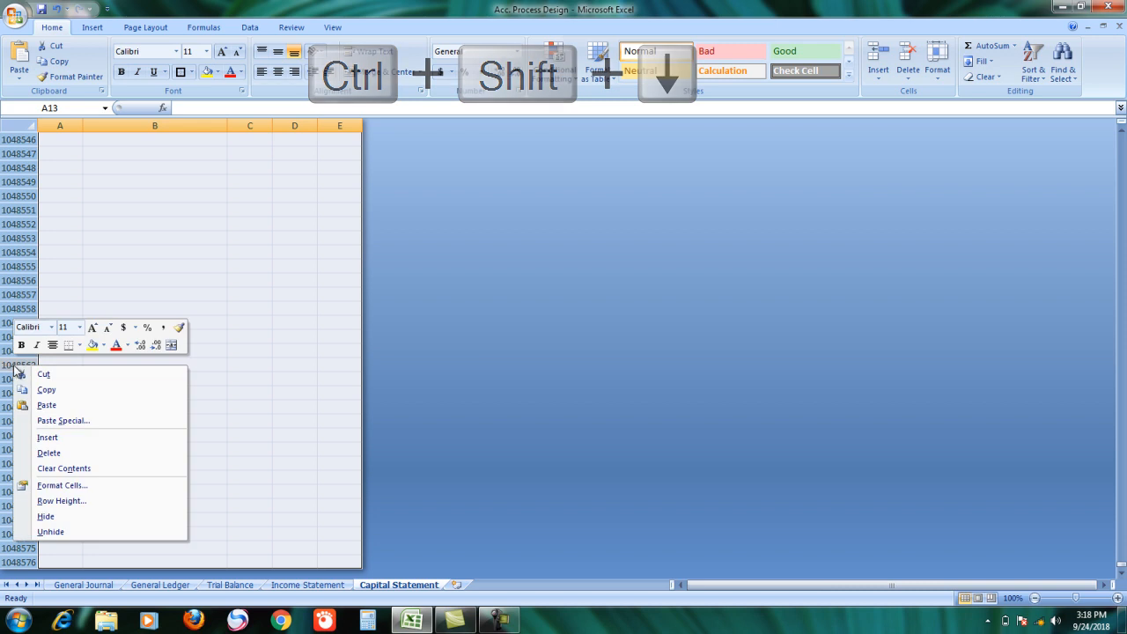
{"action": "left_click", "coordinate": [67, 514]}
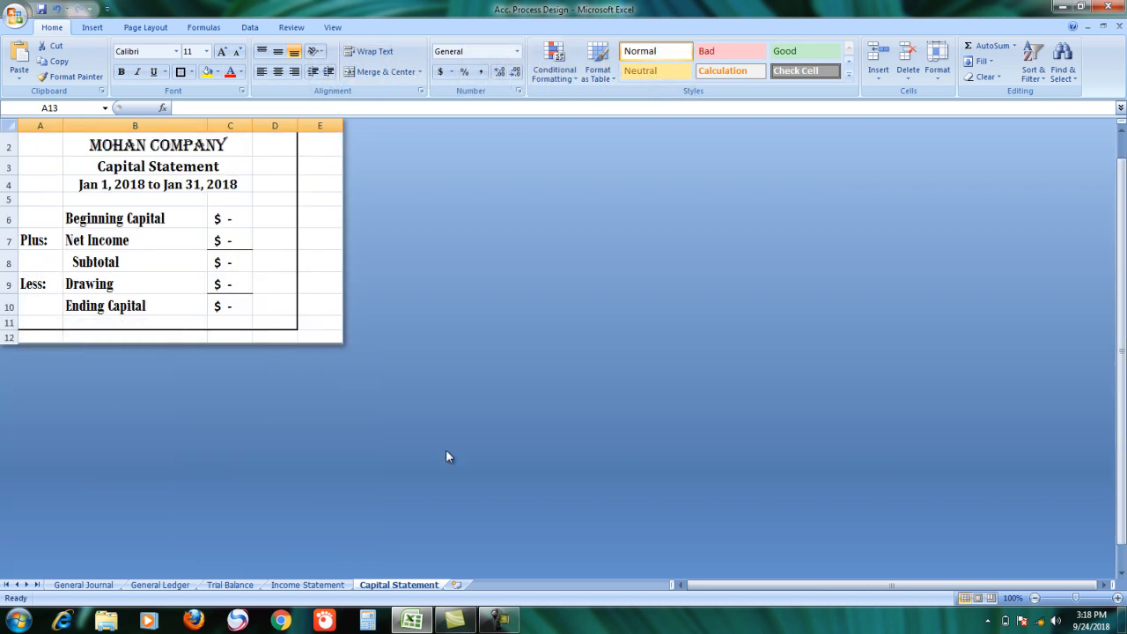
- Enlarge the Capital Statement sheet to 190% zoom
{"action": "left_click", "coordinate": [1116, 599]}
{"action": "left_click", "coordinate": [1116, 599]}
{"action": "left_click", "coordinate": [1116, 599]}
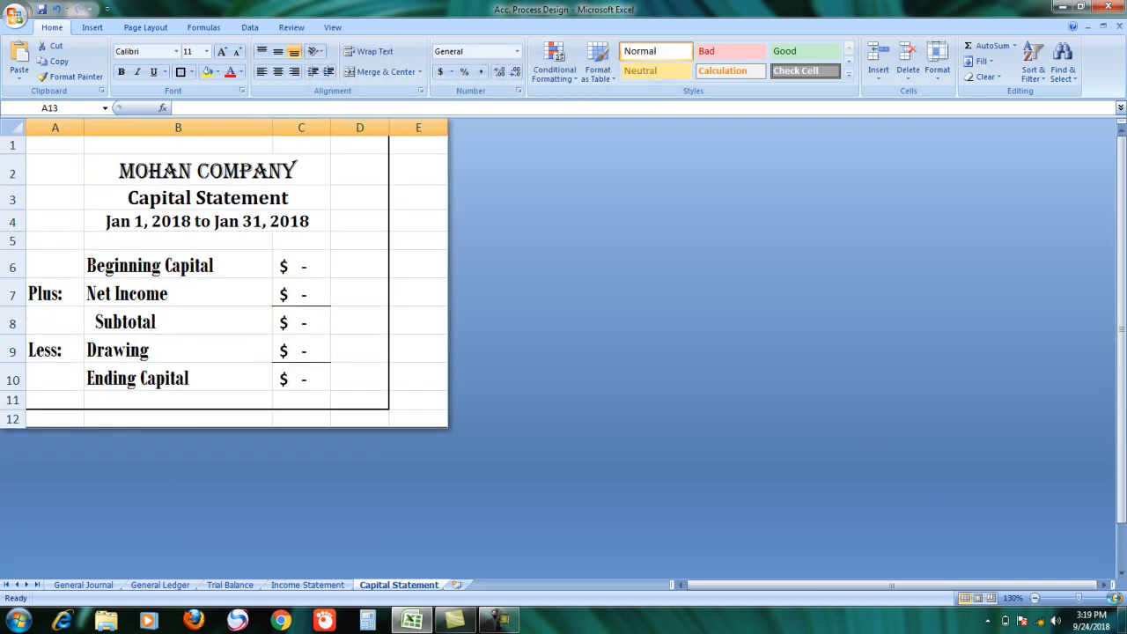
{"action": "left_click", "coordinate": [1116, 598]}
{"action": "left_click", "coordinate": [1116, 599]}
{"action": "left_click", "coordinate": [1117, 599]}
{"action": "left_click", "coordinate": [1116, 598]}
{"action": "left_click", "coordinate": [1116, 598]}
{"action": "left_click", "coordinate": [1116, 599]}
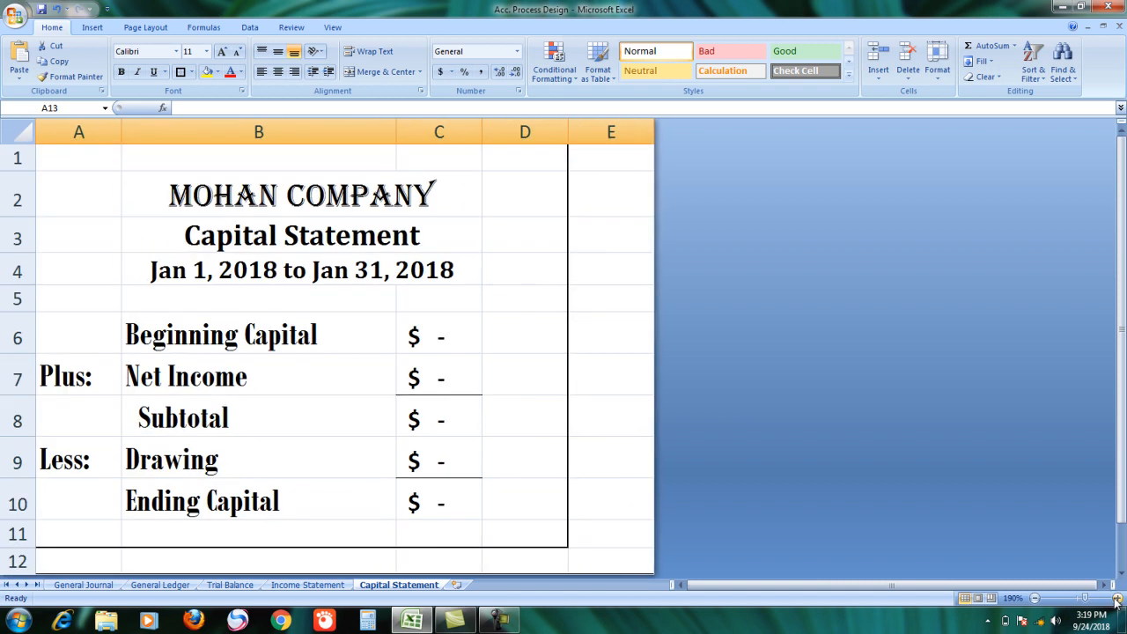
- Turn off the gridlines on the Capital Statement sheet
{"action": "left_click_drag", "start_coordinate": [636, 184], "coordinate": [627, 435]}
{"action": "left_click_drag", "start_coordinate": [515, 190], "coordinate": [522, 332]}
{"action": "left_click_drag", "start_coordinate": [39, 163], "coordinate": [609, 424]}
{"action": "left_click", "coordinate": [83, 157]}
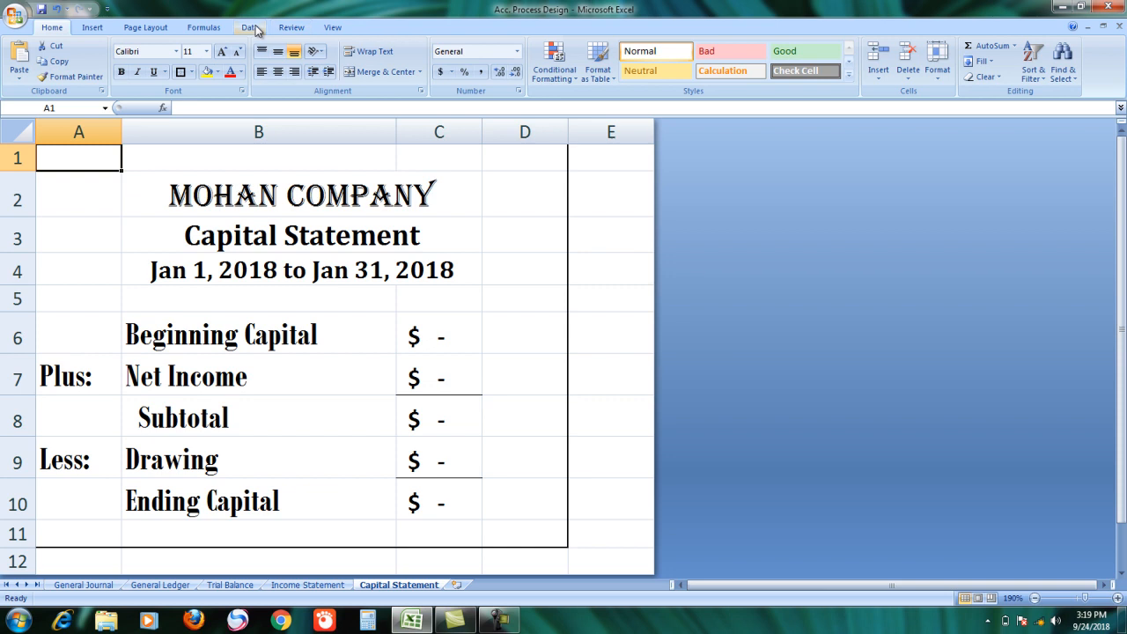
{"action": "left_click", "coordinate": [333, 27]}
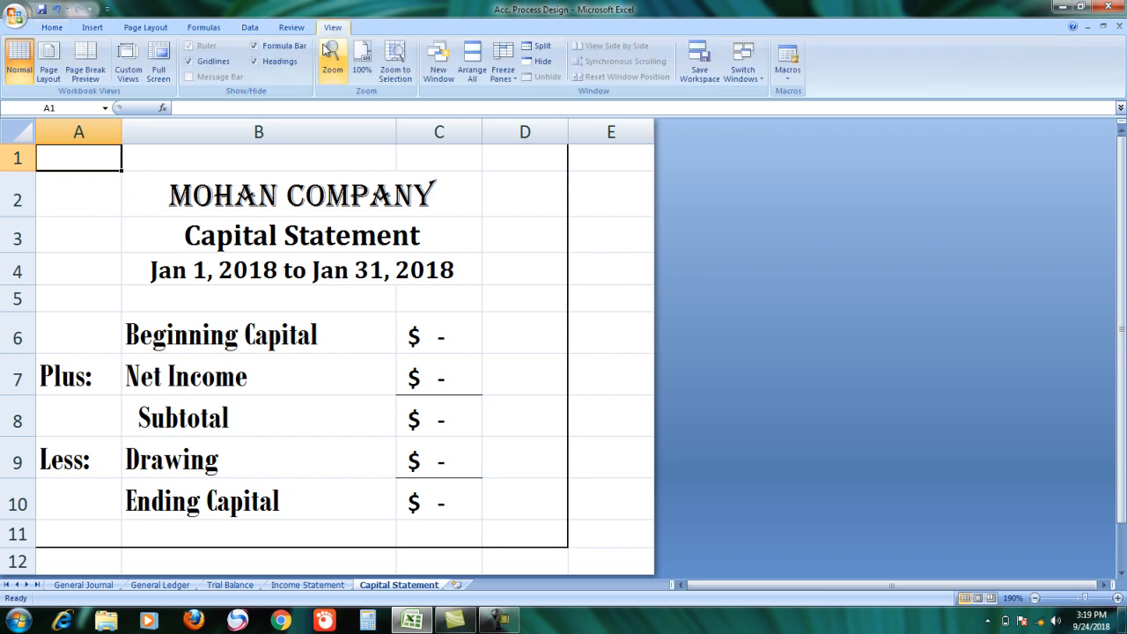
{"action": "left_click", "coordinate": [221, 63]}
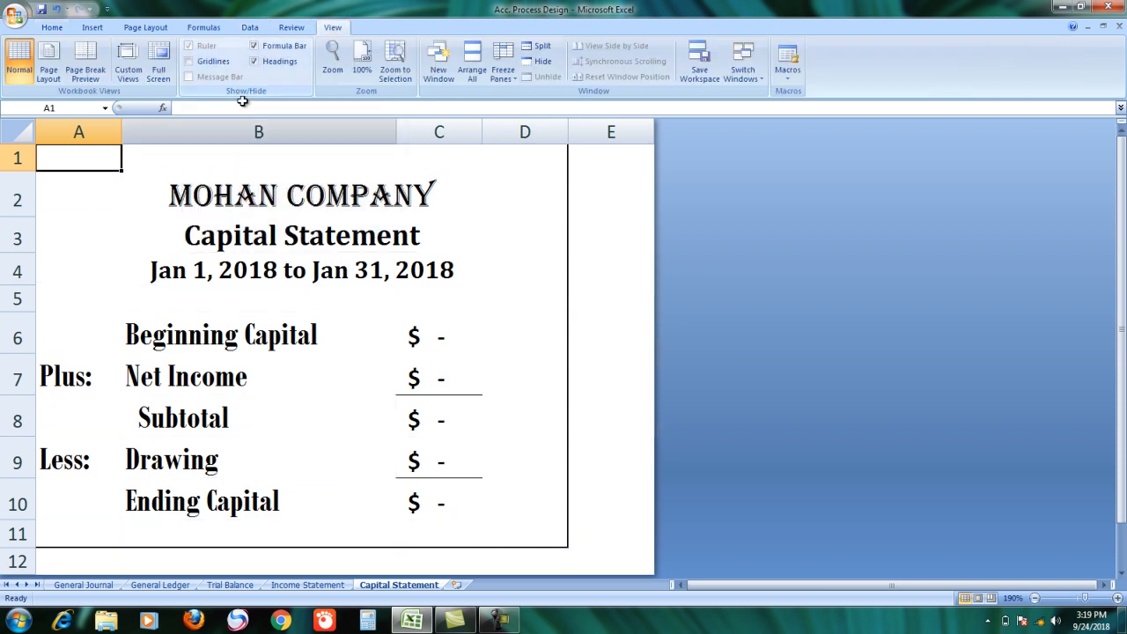
{"action": "left_click", "coordinate": [603, 257]}
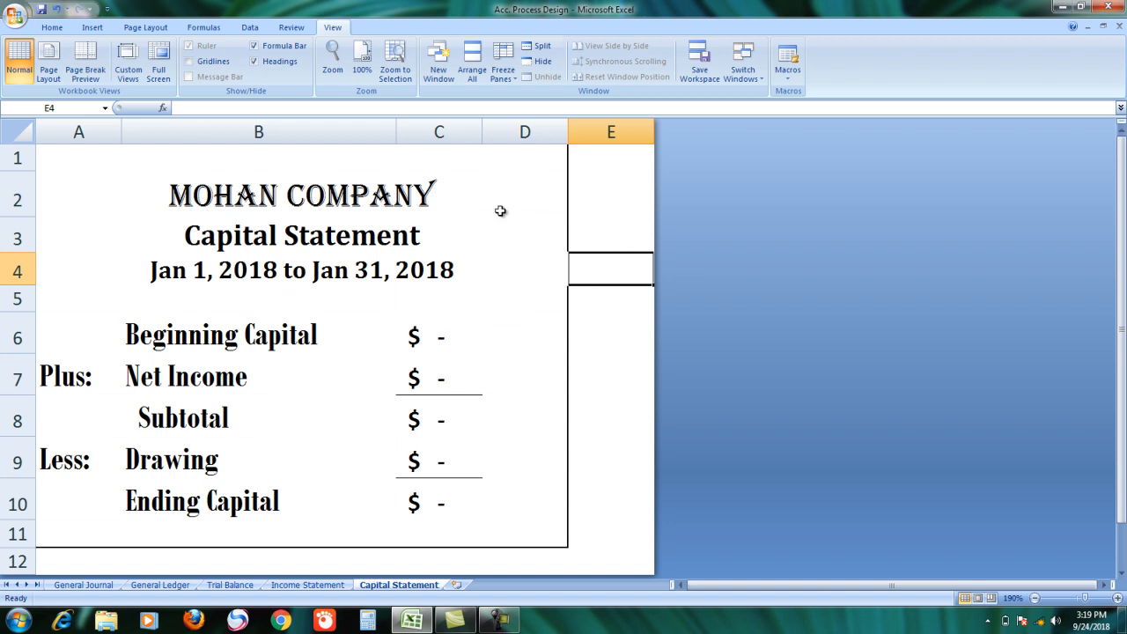
- Fill all visible cells of the statement, A1:E12, with the standard yellow color
{"action": "left_click", "coordinate": [73, 150]}
{"action": "left_click_drag", "start_coordinate": [73, 149], "coordinate": [634, 591]}
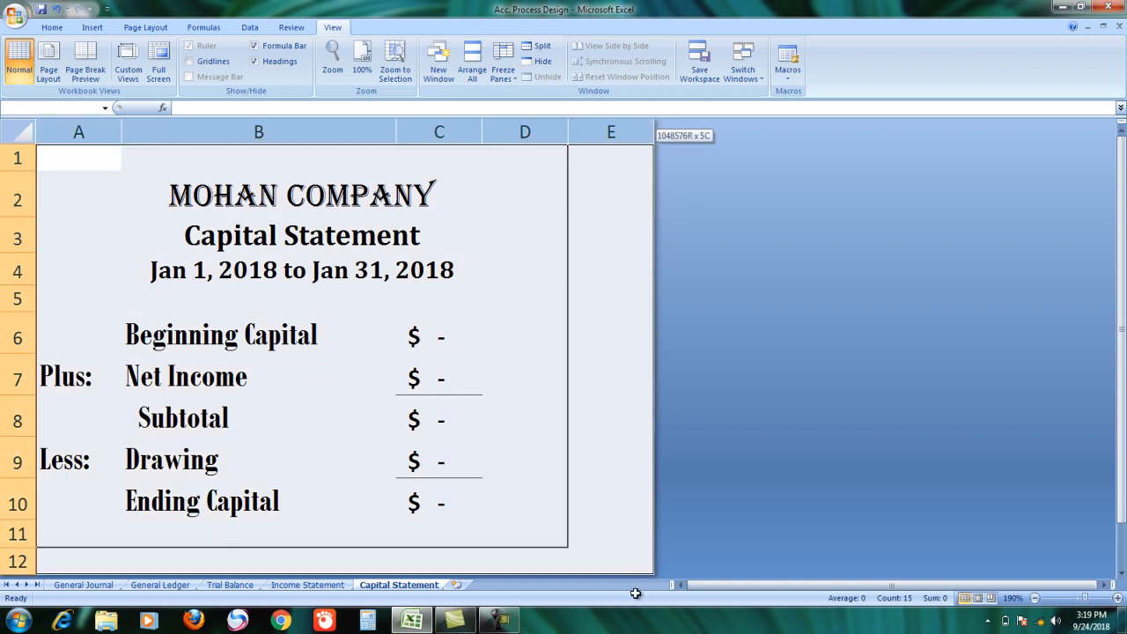
{"action": "left_click", "coordinate": [53, 27]}
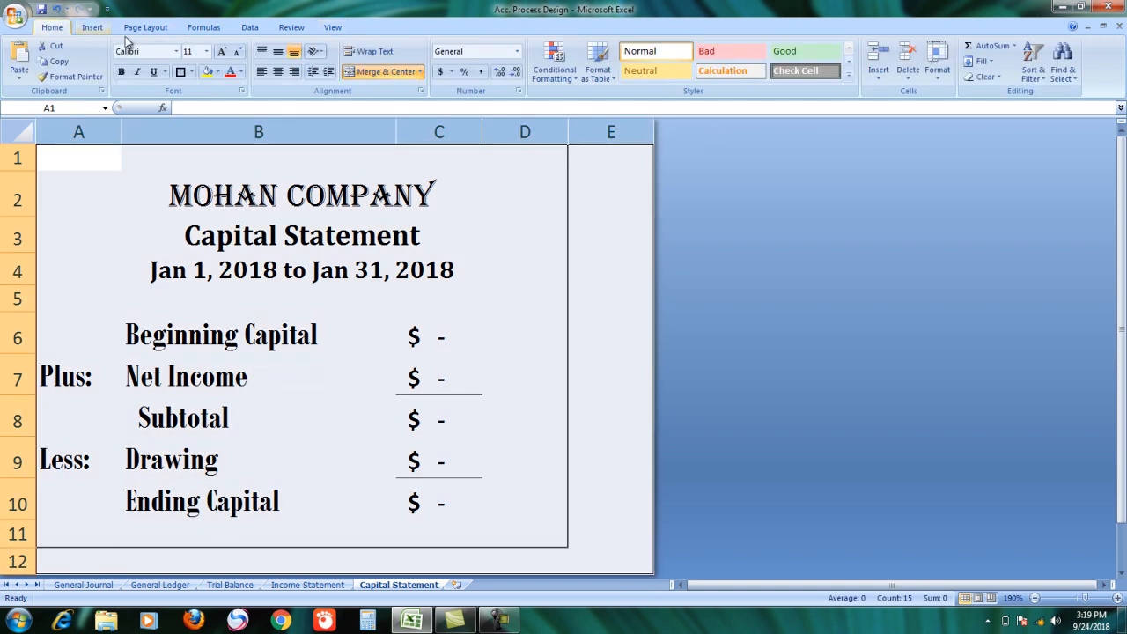
{"action": "left_click", "coordinate": [217, 71]}
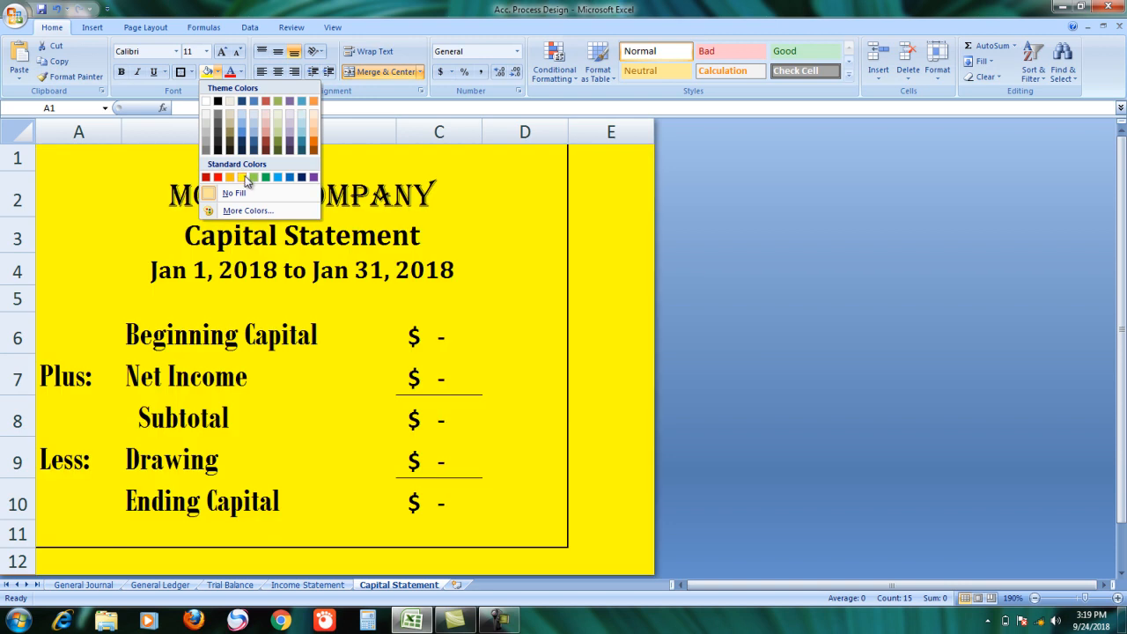
{"action": "left_click", "coordinate": [245, 177]}
- Fill the Mohan Company title cell B2 with white
{"action": "left_click", "coordinate": [220, 194]}
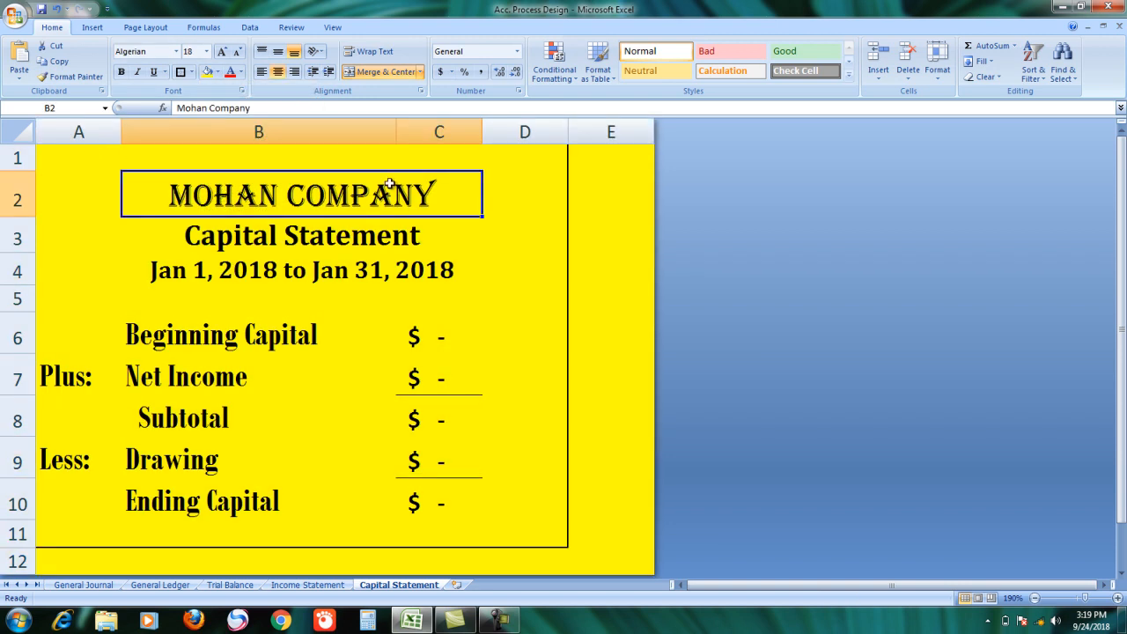
{"action": "left_click", "coordinate": [217, 71]}
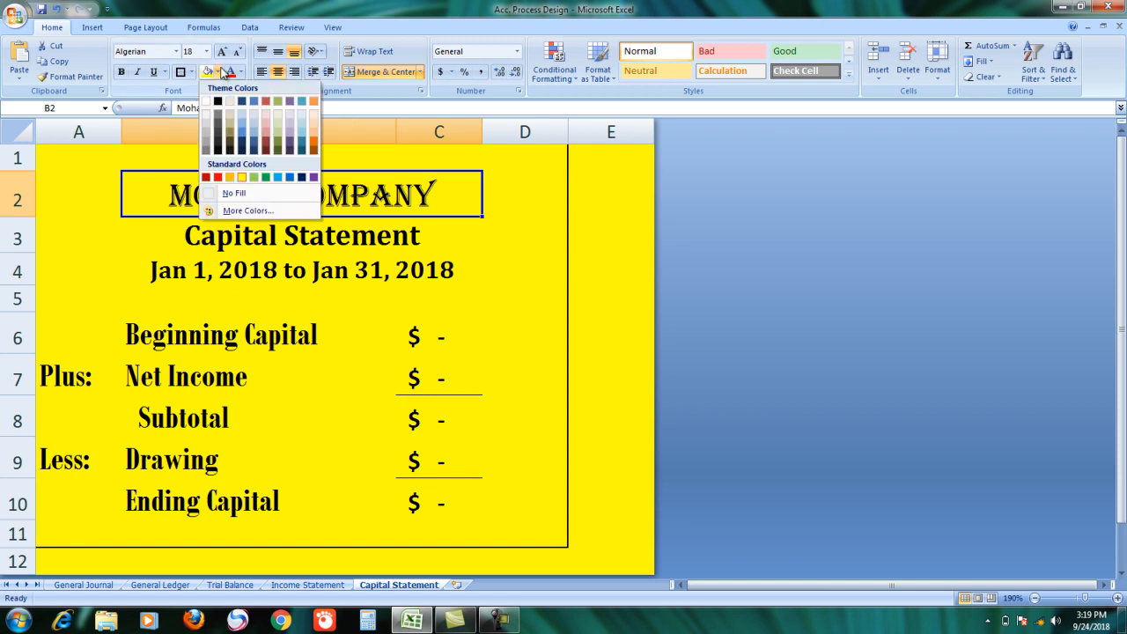
{"action": "left_click", "coordinate": [208, 100]}
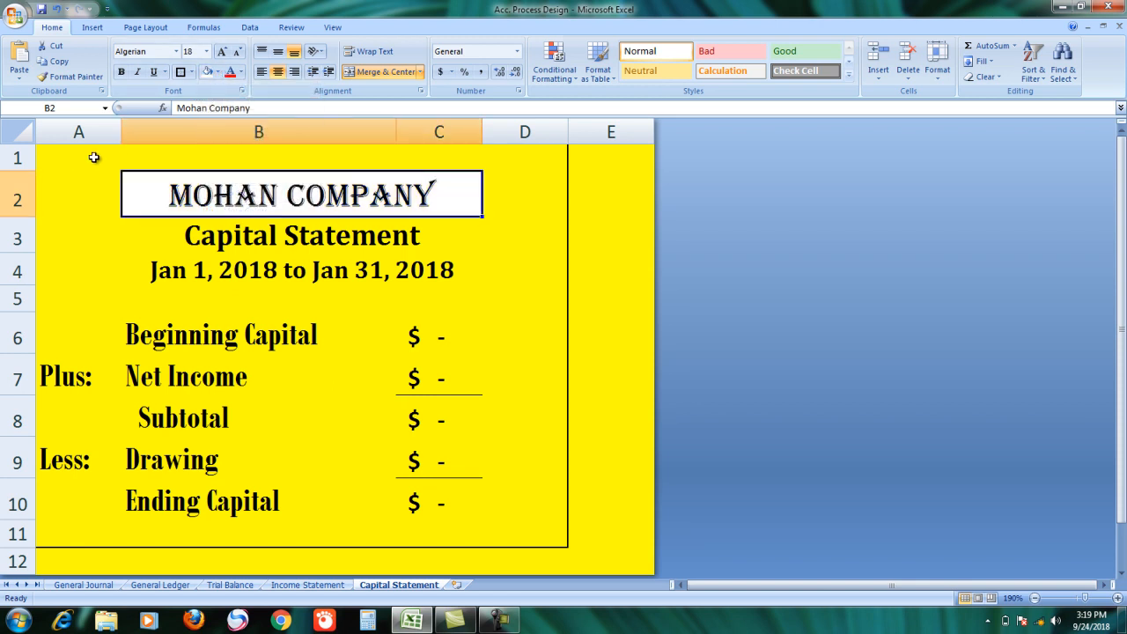
- Fill all visible cells of the statement, A1:E12, with white
{"action": "left_click_drag", "start_coordinate": [66, 156], "coordinate": [641, 568]}
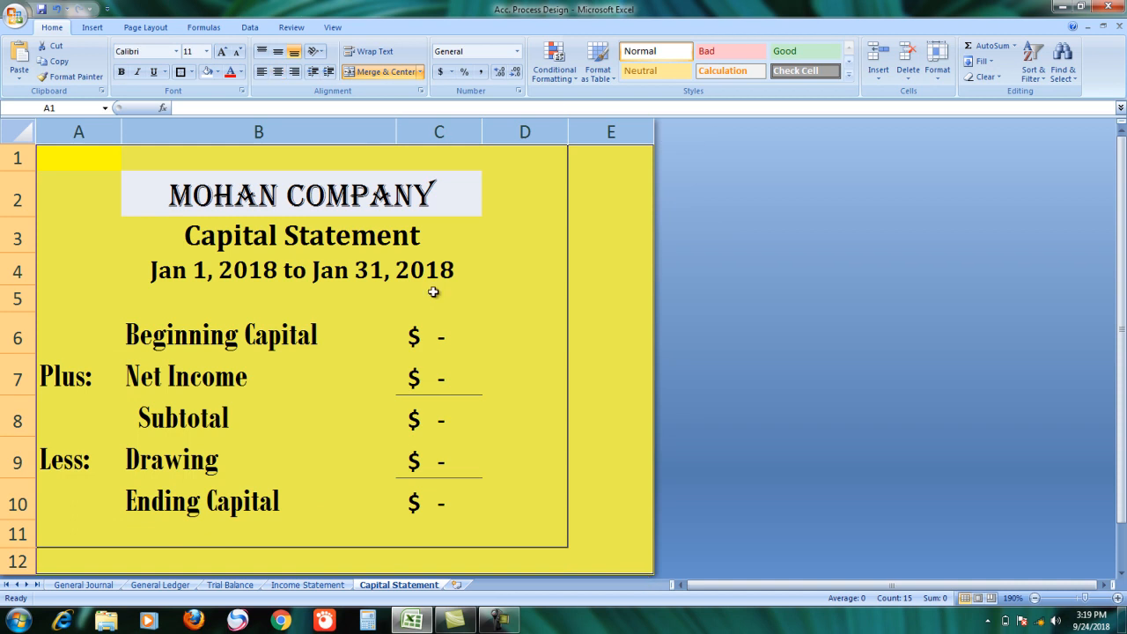
{"action": "left_click", "coordinate": [220, 73]}
{"action": "left_click", "coordinate": [212, 103]}
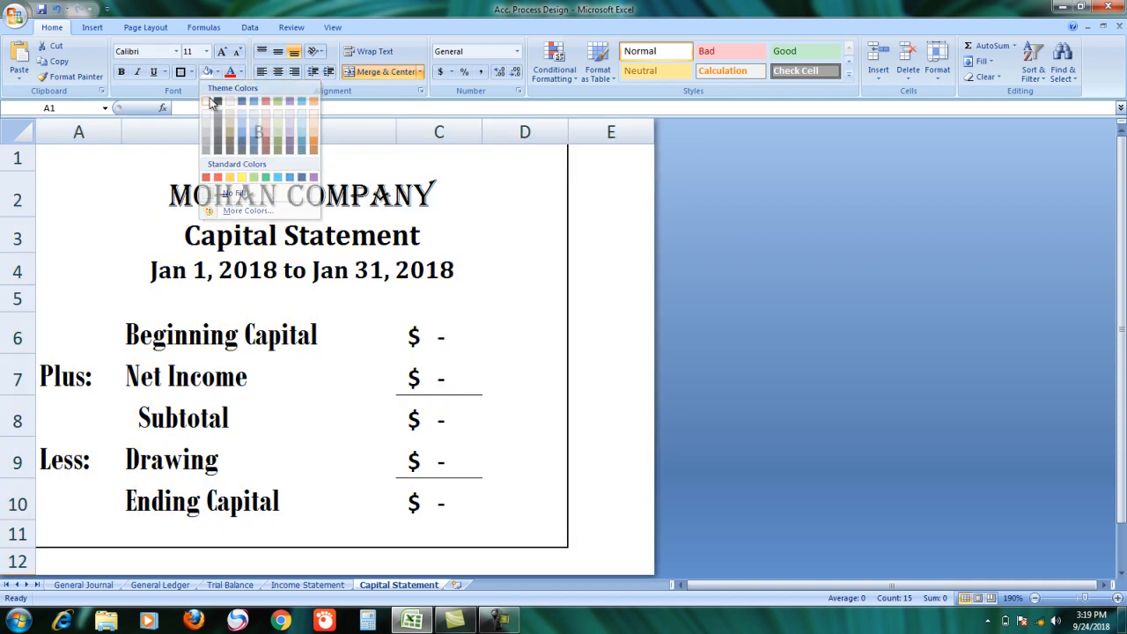
{"action": "left_click", "coordinate": [640, 210]}
- Narrow column E and reduce the height of row 12 to leave a slim margin around the statement
{"action": "left_click_drag", "start_coordinate": [653, 132], "coordinate": [598, 131]}
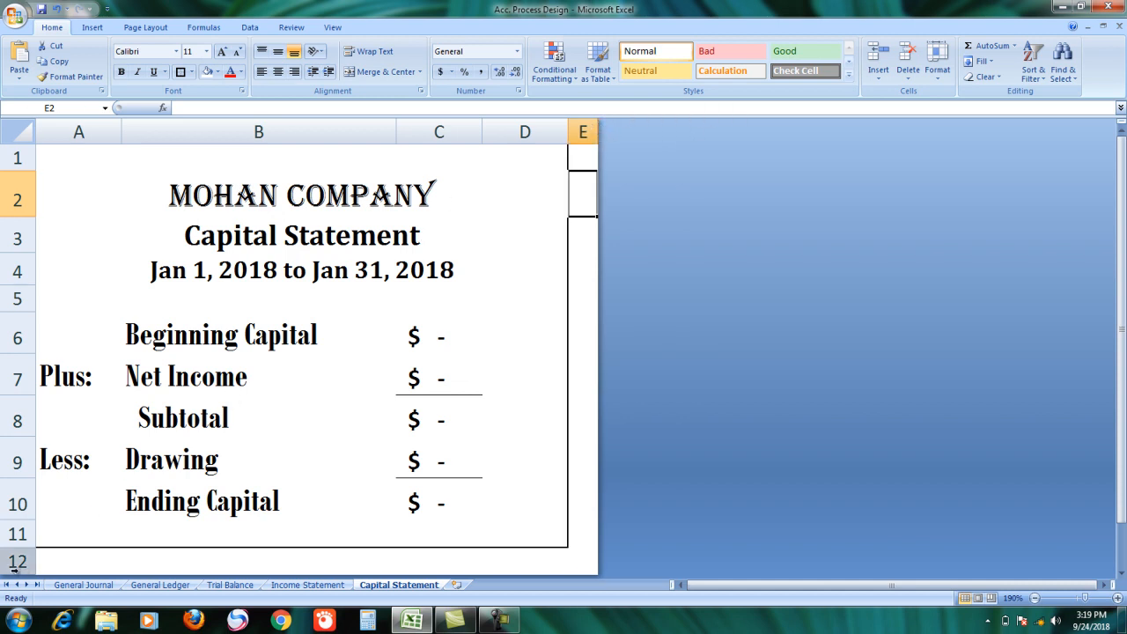
{"action": "left_click_drag", "start_coordinate": [19, 572], "coordinate": [23, 561]}
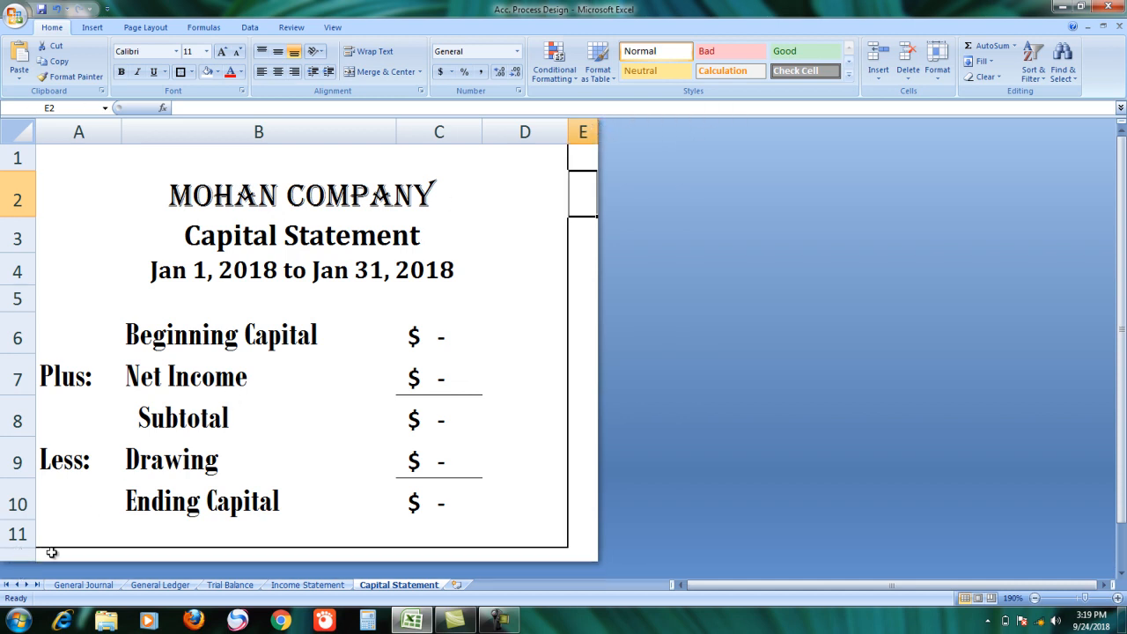
{"action": "left_click", "coordinate": [309, 204]}
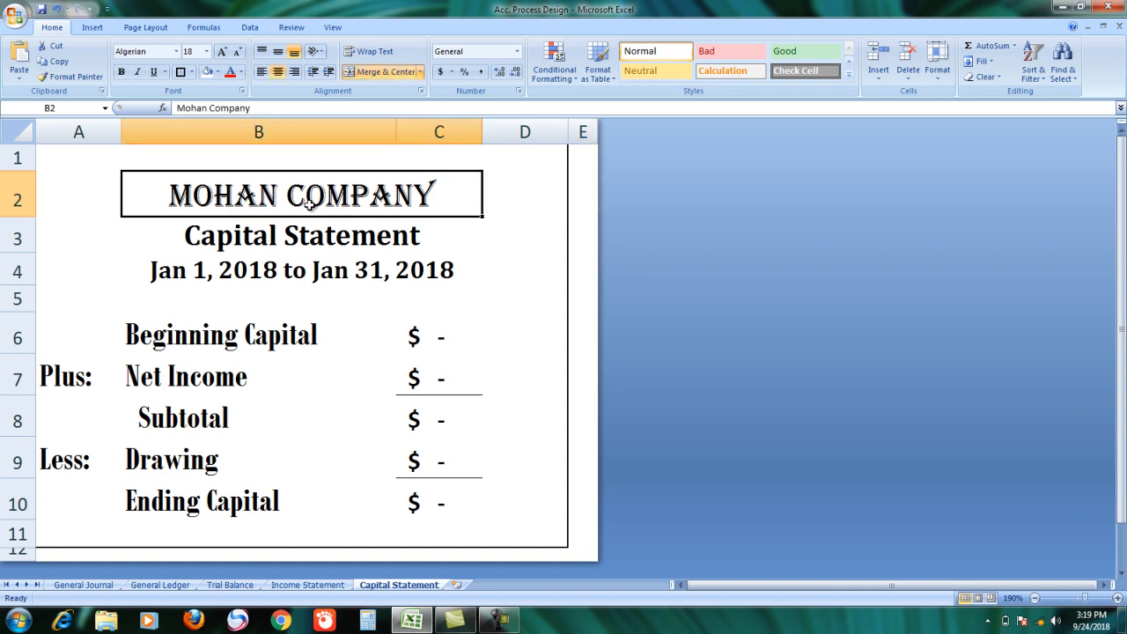